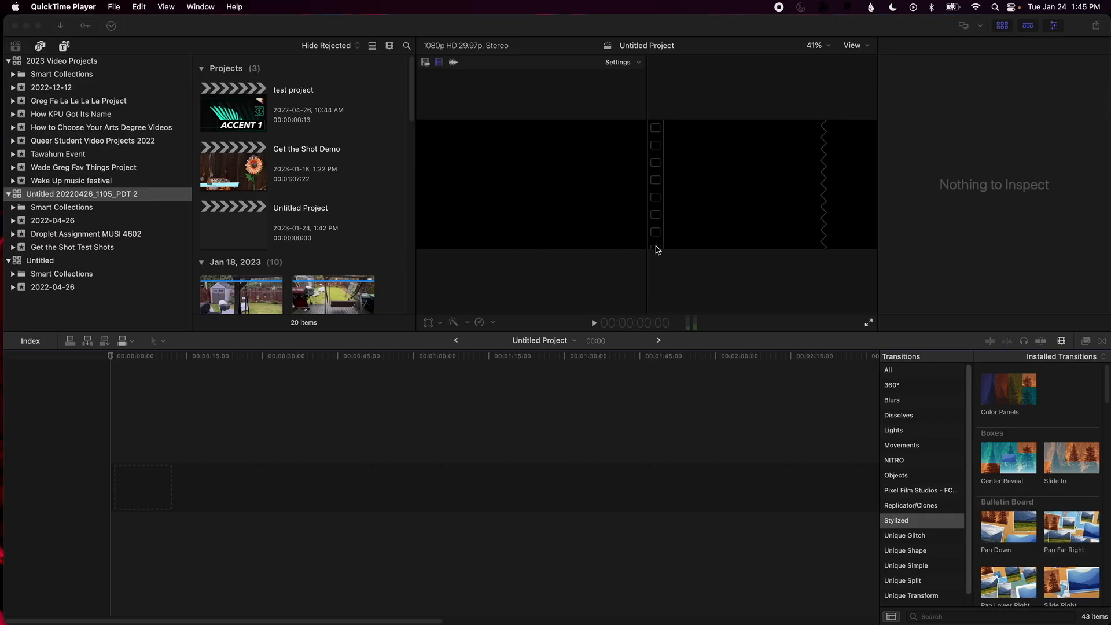
Create an event named "Droplet Demo Video" with a new project in the Untitled 20220426_1105_PDT 2 library.
left_click(195, 19)
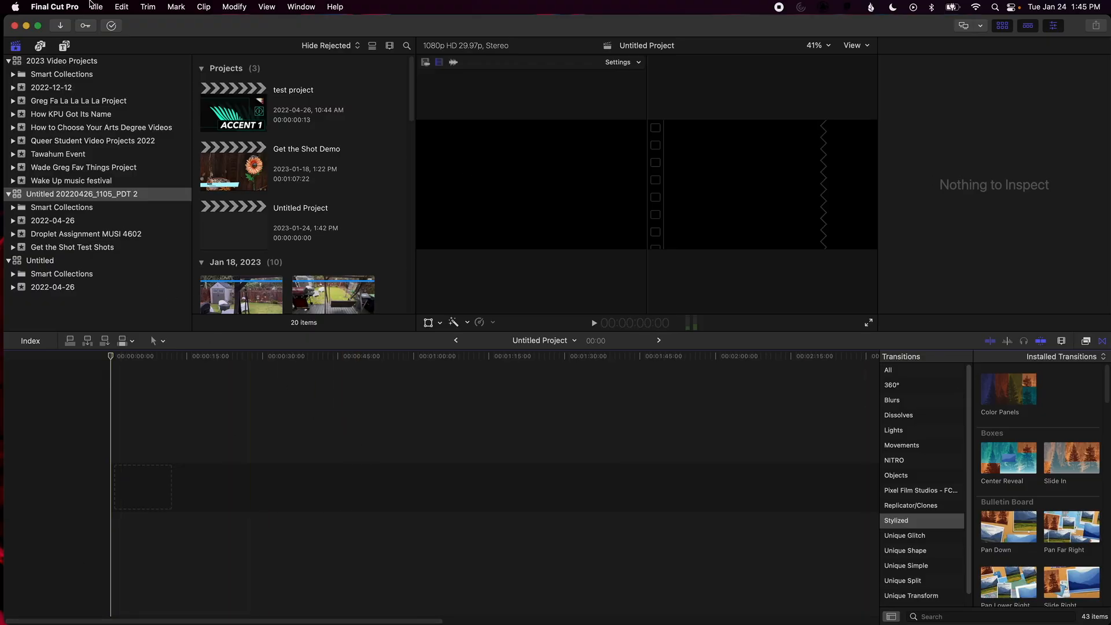
left_click(35, 196)
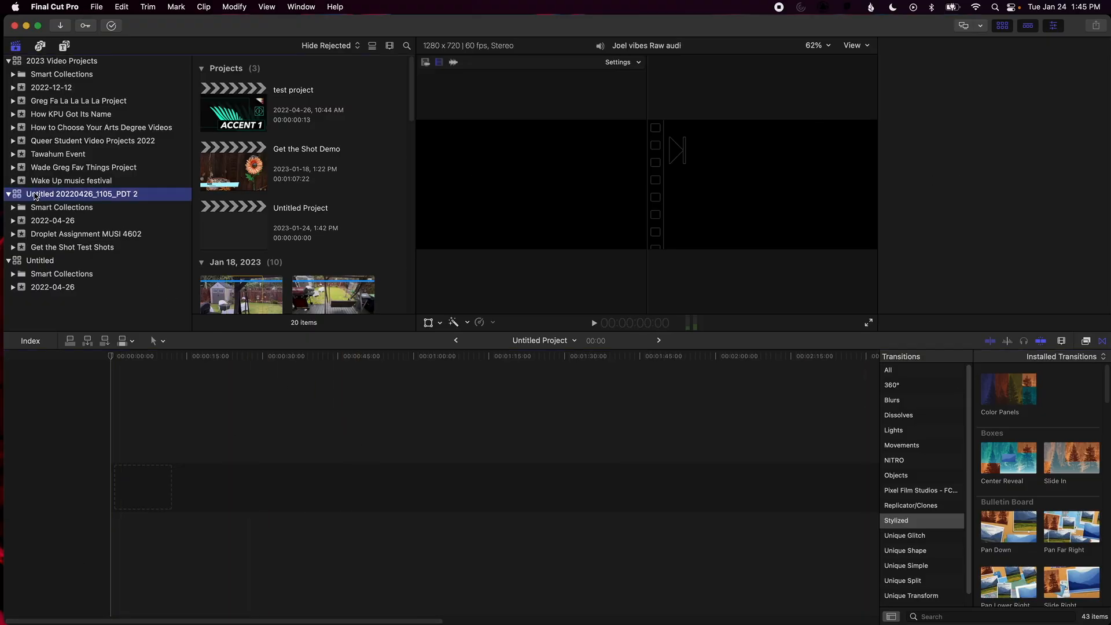
left_click(18, 193)
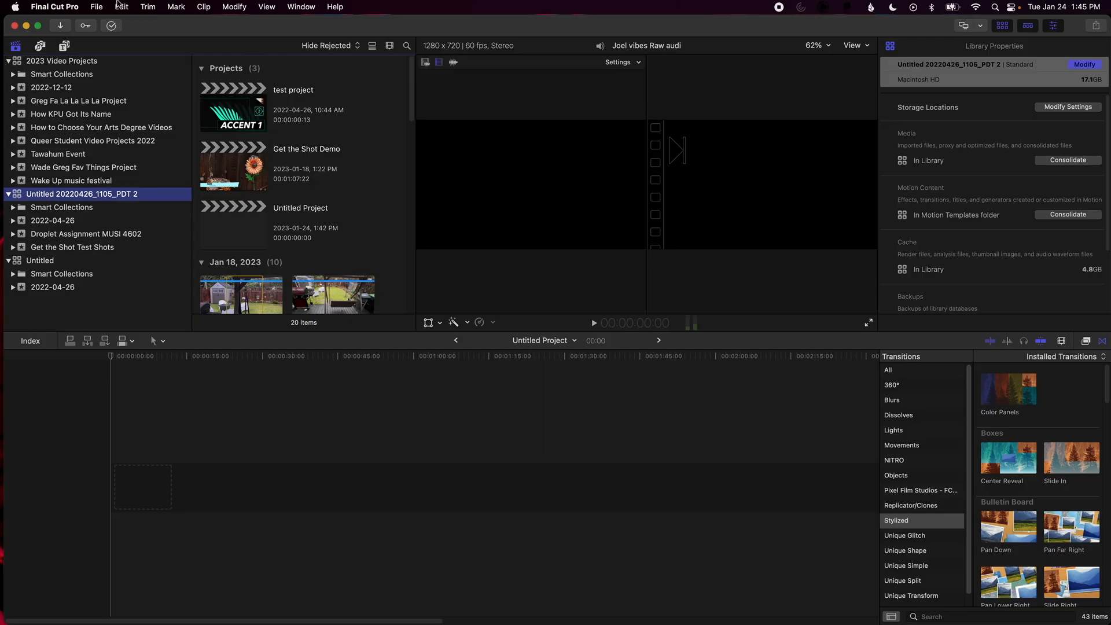
left_click(97, 7)
mouse_move(113, 24)
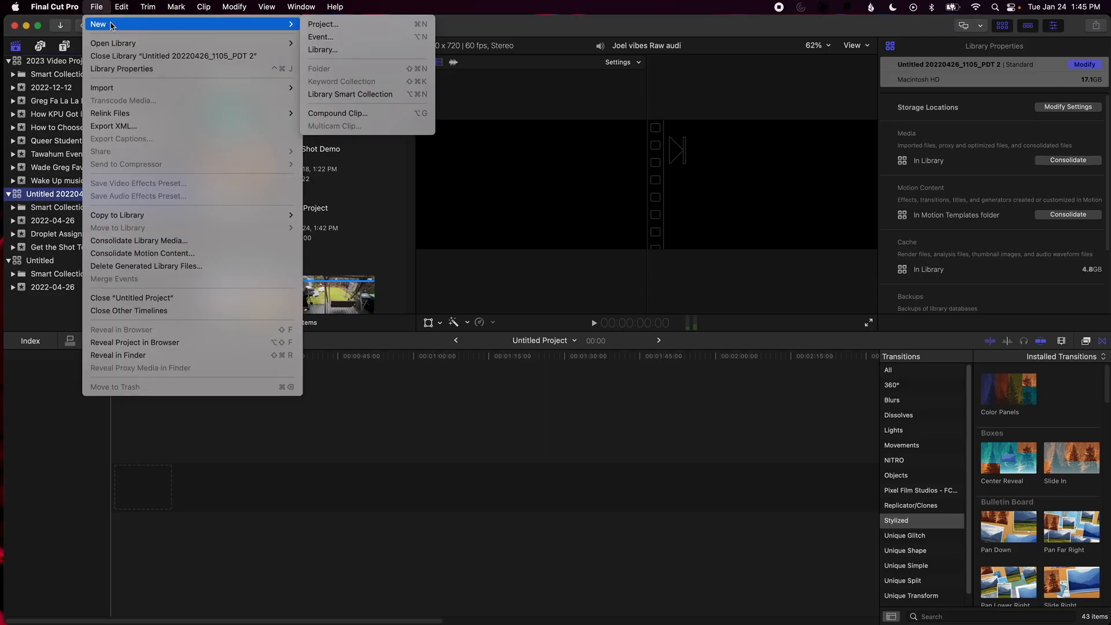
left_click(366, 38)
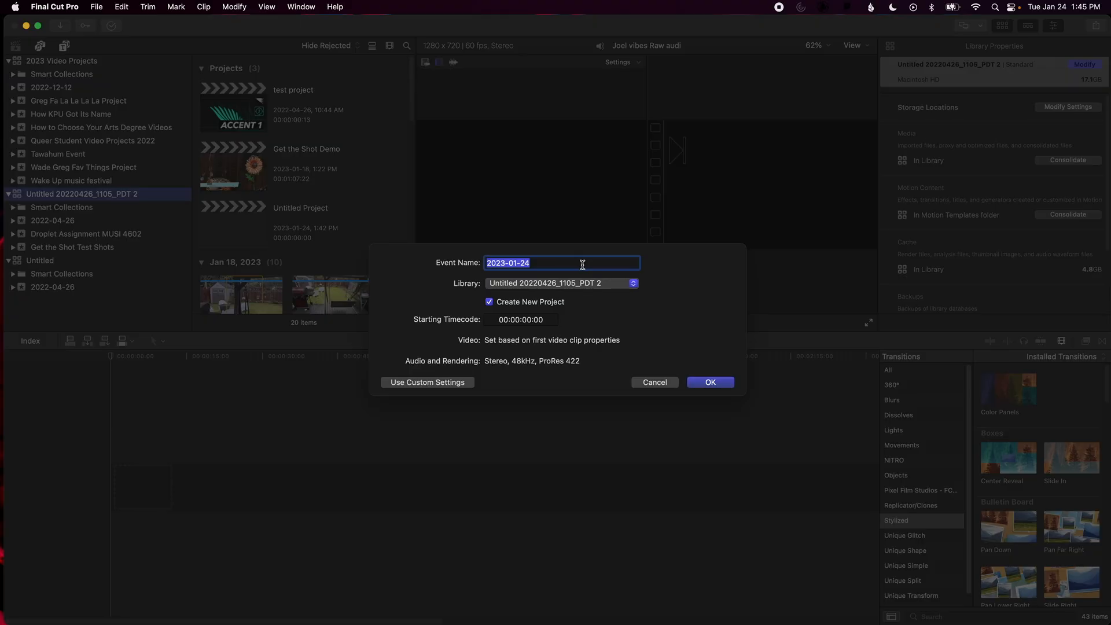
type("Droplet Demo Video")
left_click(712, 382)
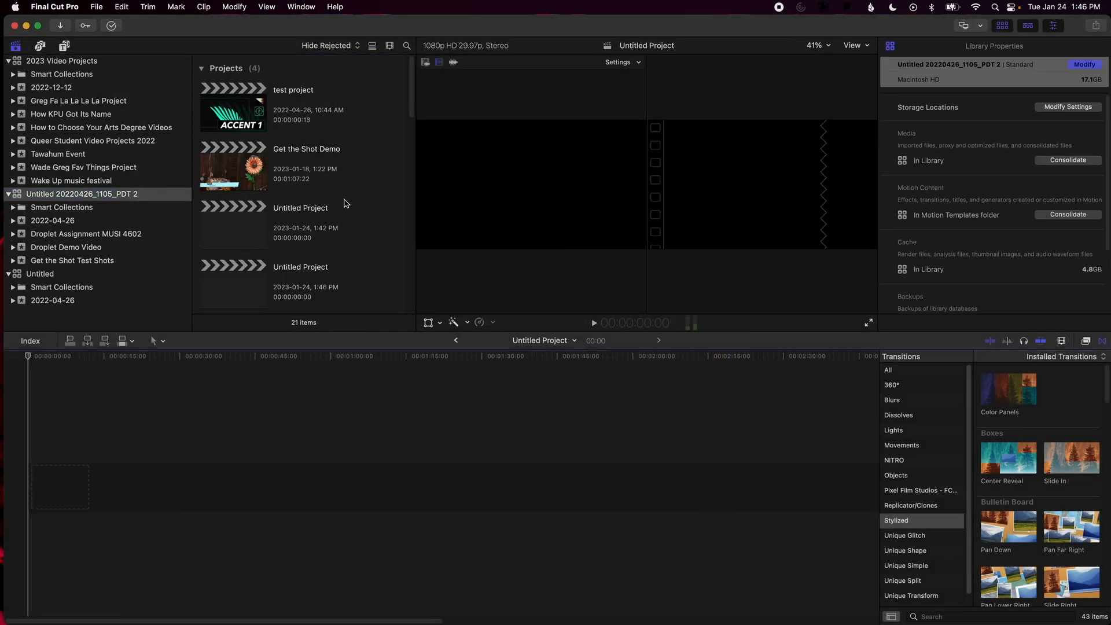
Show the contents of the Droplet Demo Video event and select its Untitled Project.
scroll(316, 144, "down", 3)
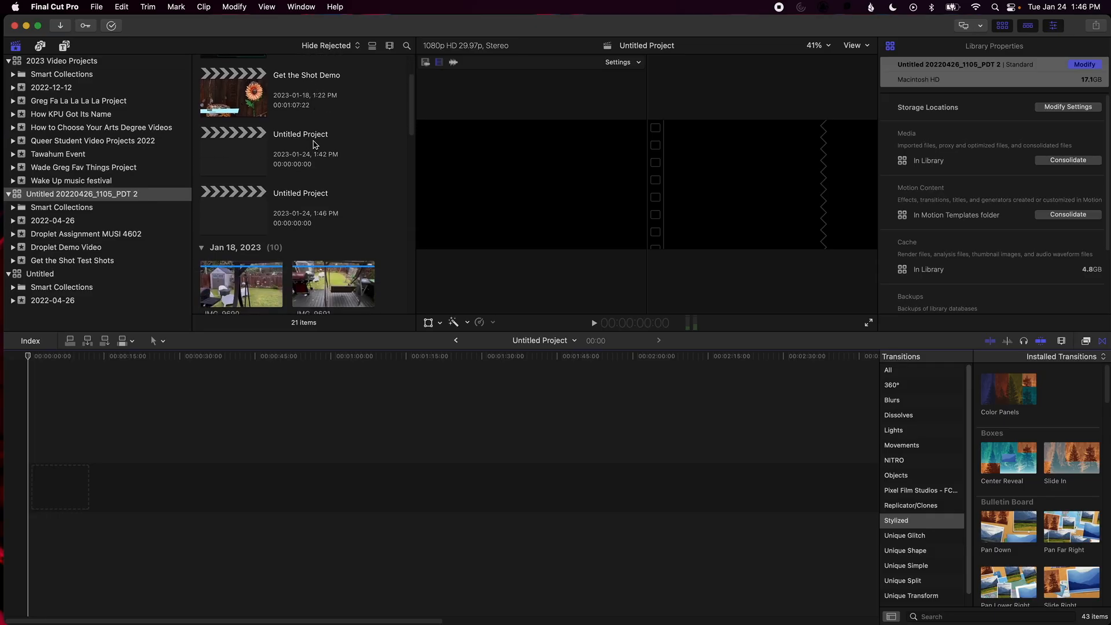
scroll(315, 145, "up", 3)
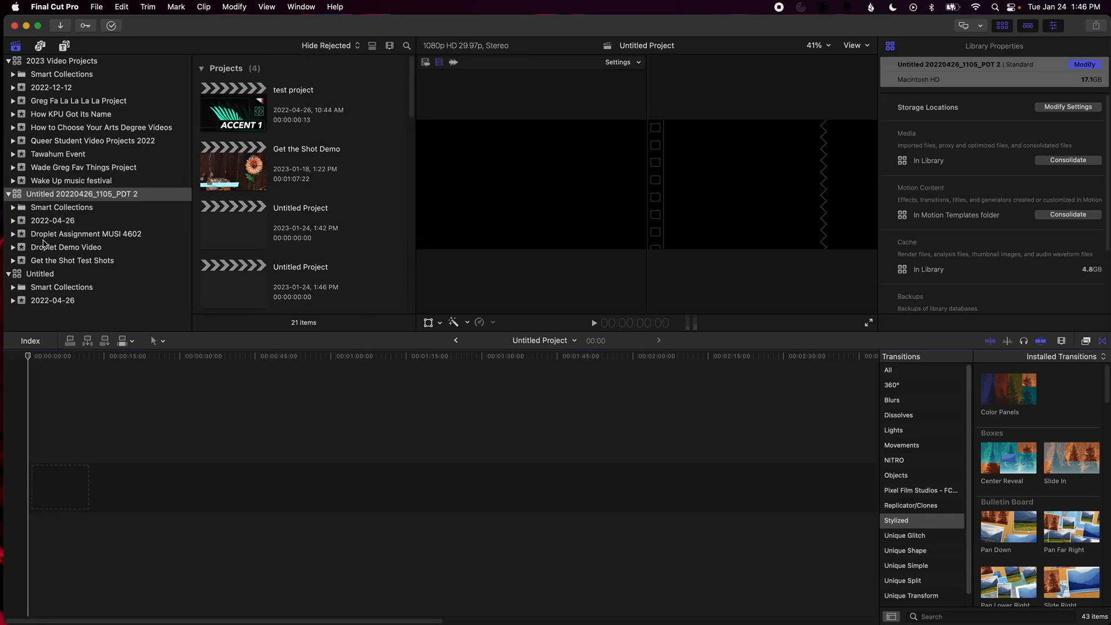
left_click(22, 250)
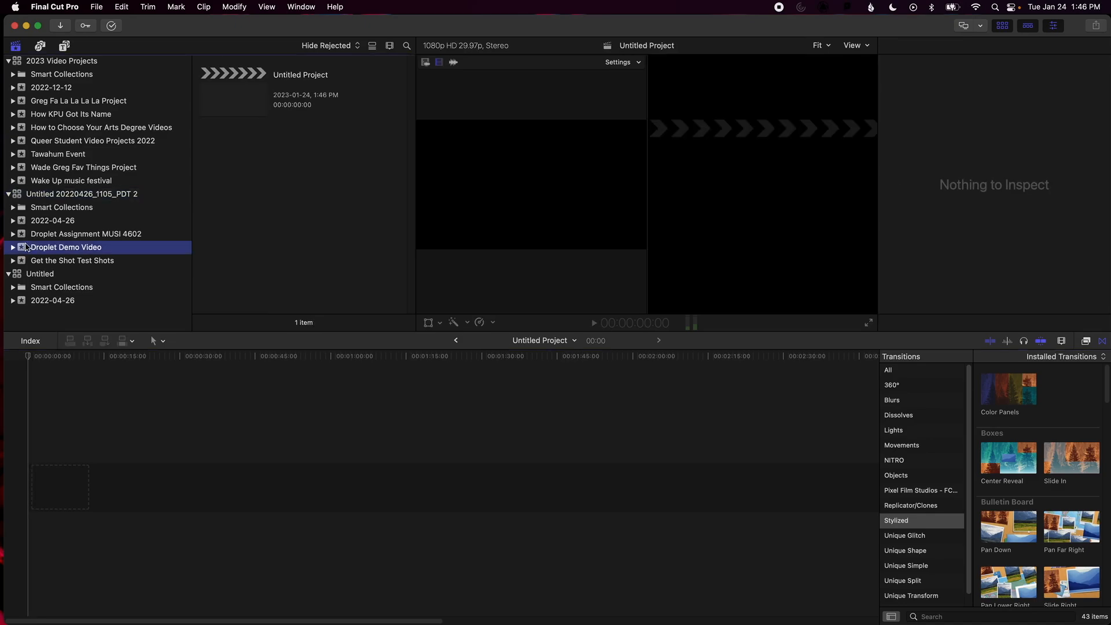
left_click(250, 97)
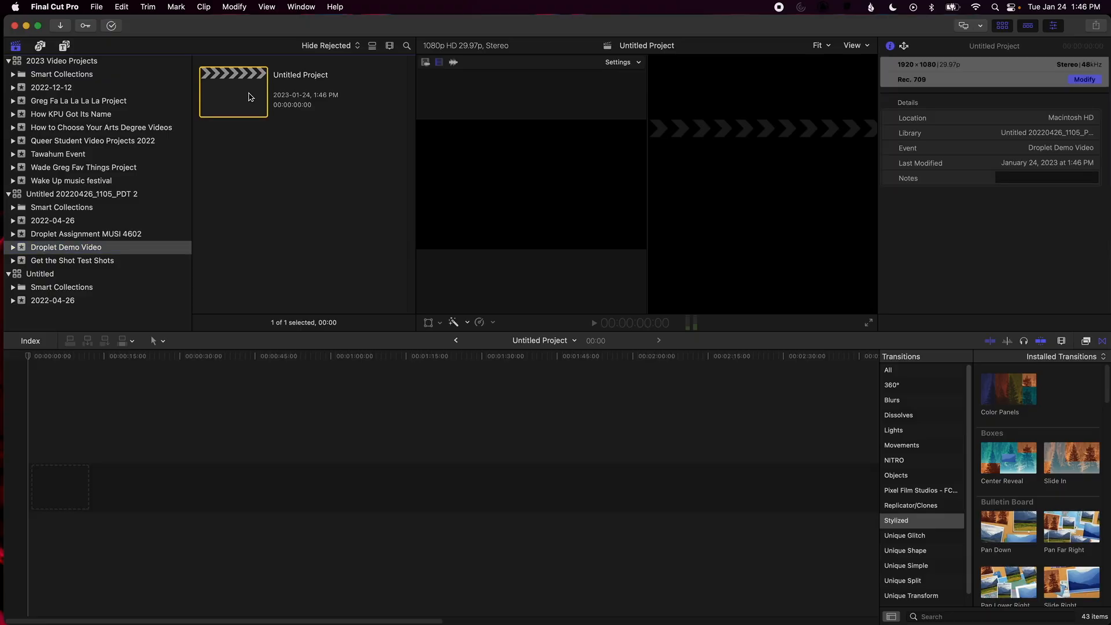
left_click(98, 6)
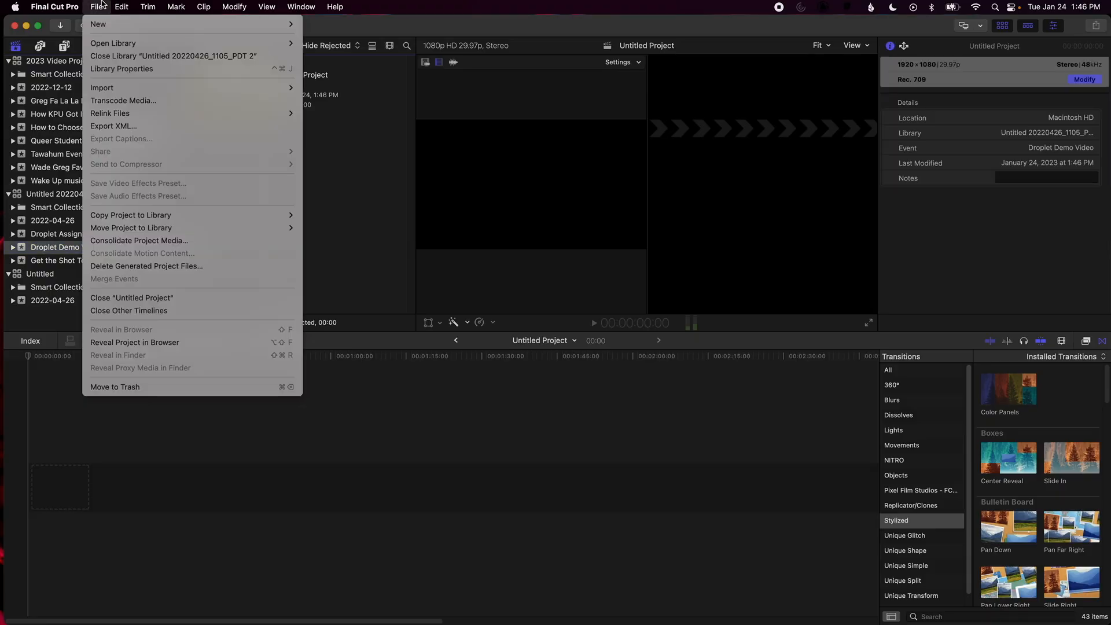
mouse_move(102, 25)
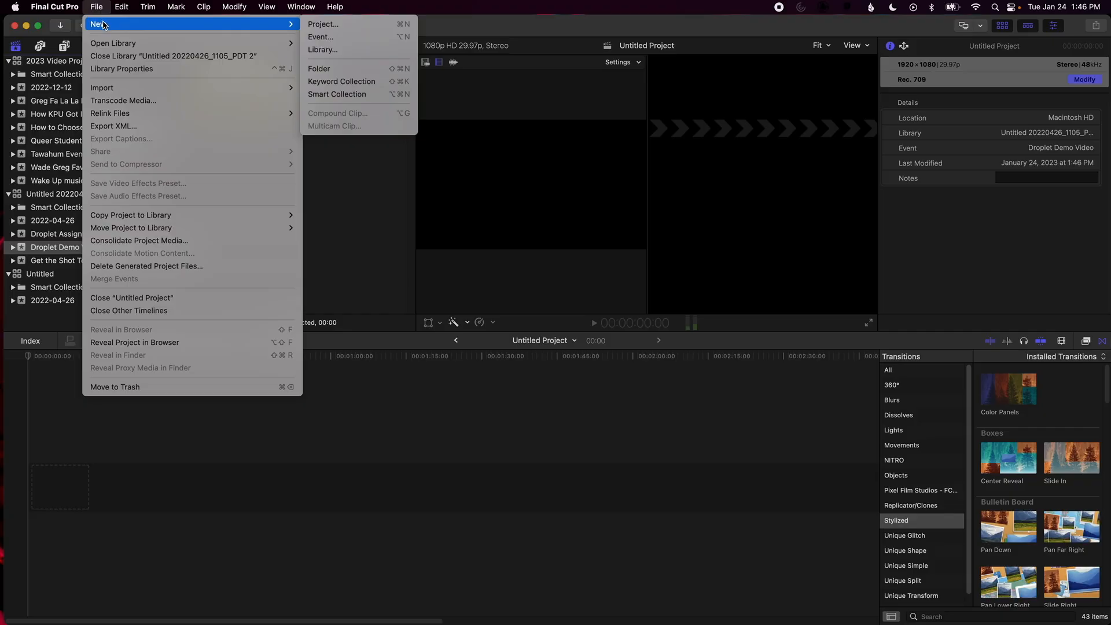
left_click(352, 24)
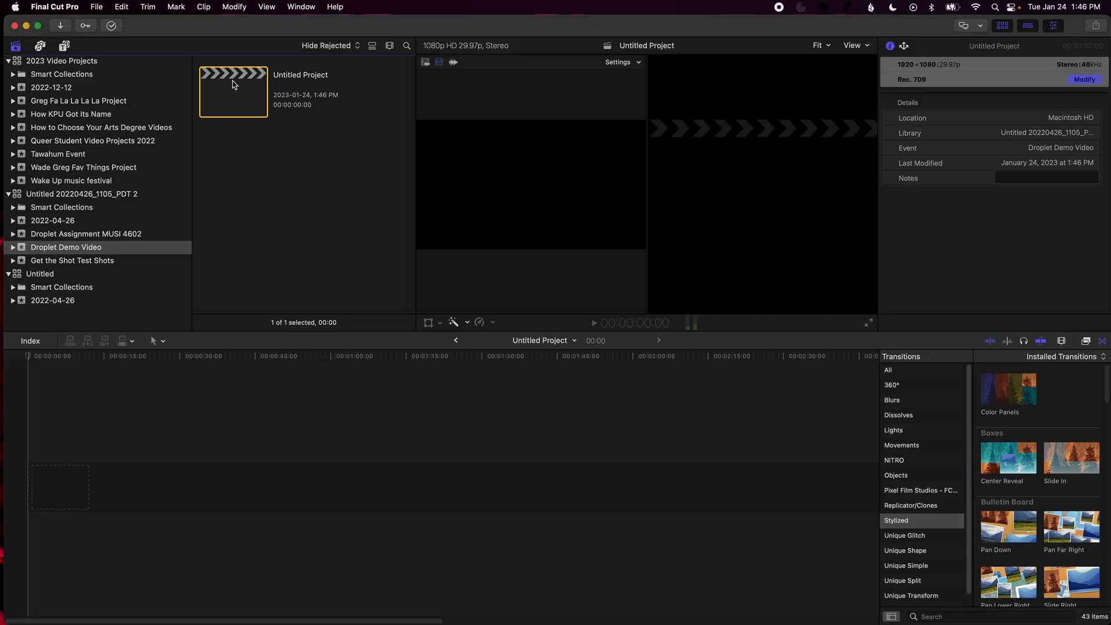
key("super+i")
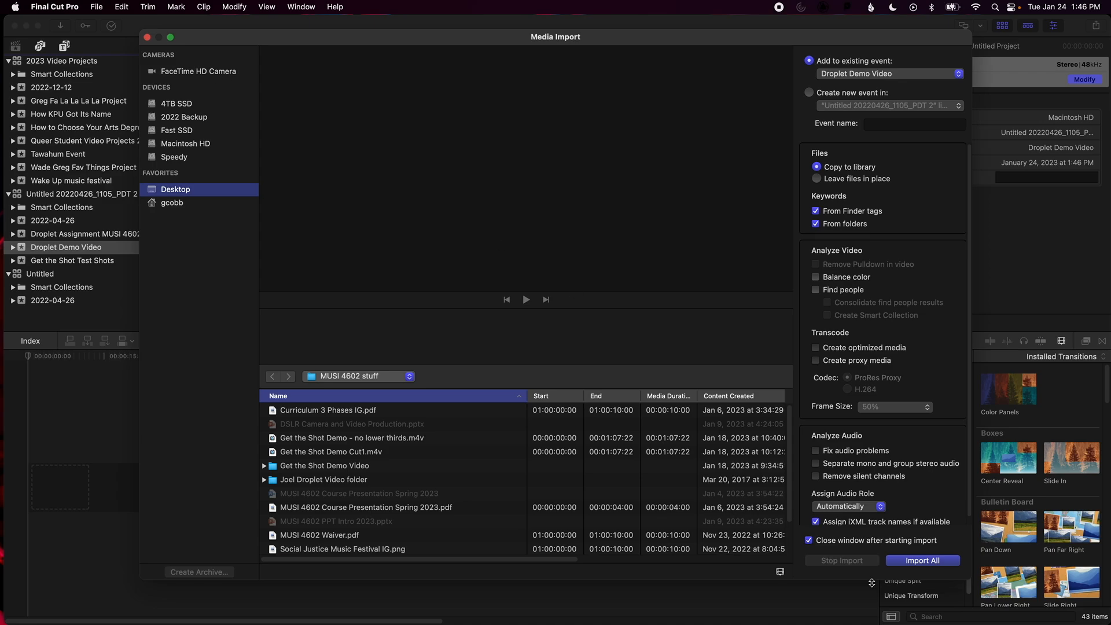
left_click(147, 37)
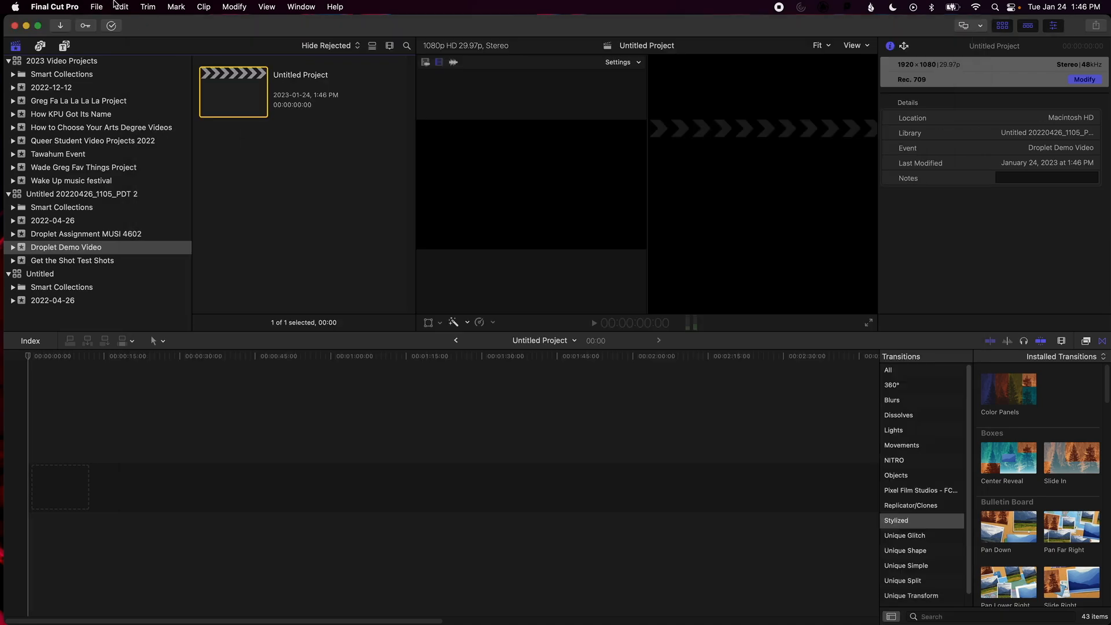
Import MVI_0014.MOV, MVI_8688.MOV, the Droplet Live Video .mov and the vibes raw audio .aif from the Droplet Video folder into the Droplet Demo Video event.
left_click(97, 6)
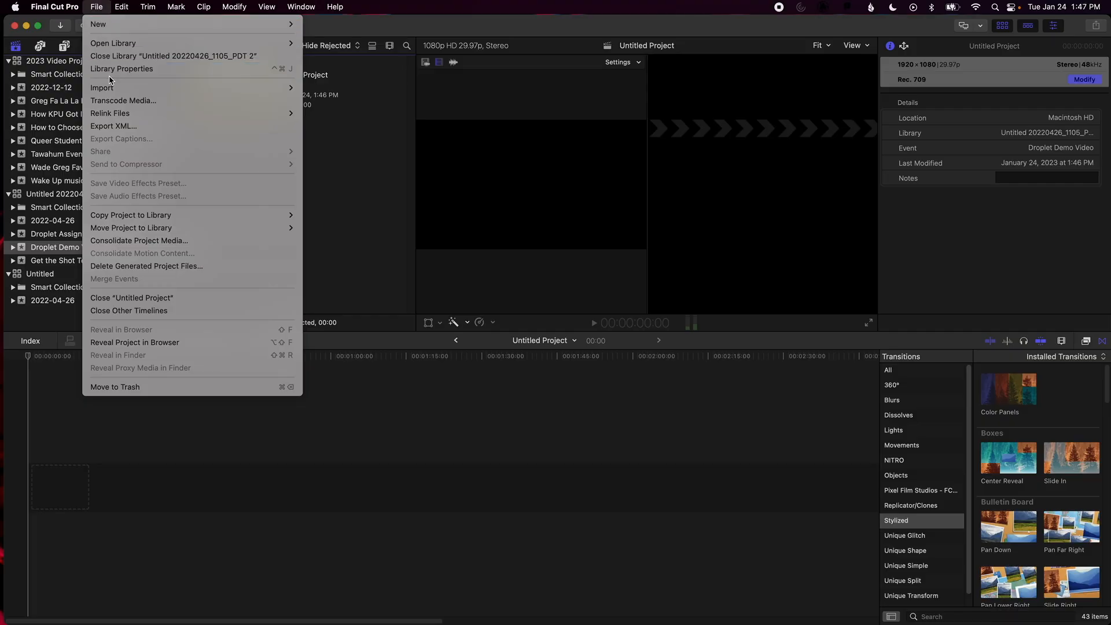
mouse_move(113, 87)
left_click(342, 93)
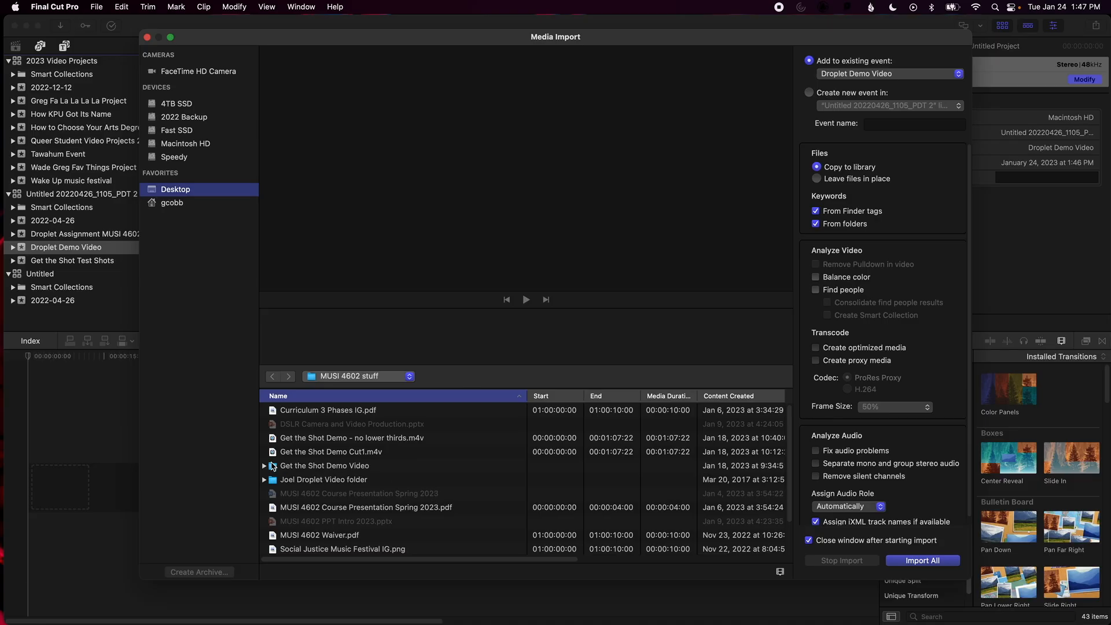
left_click(276, 483)
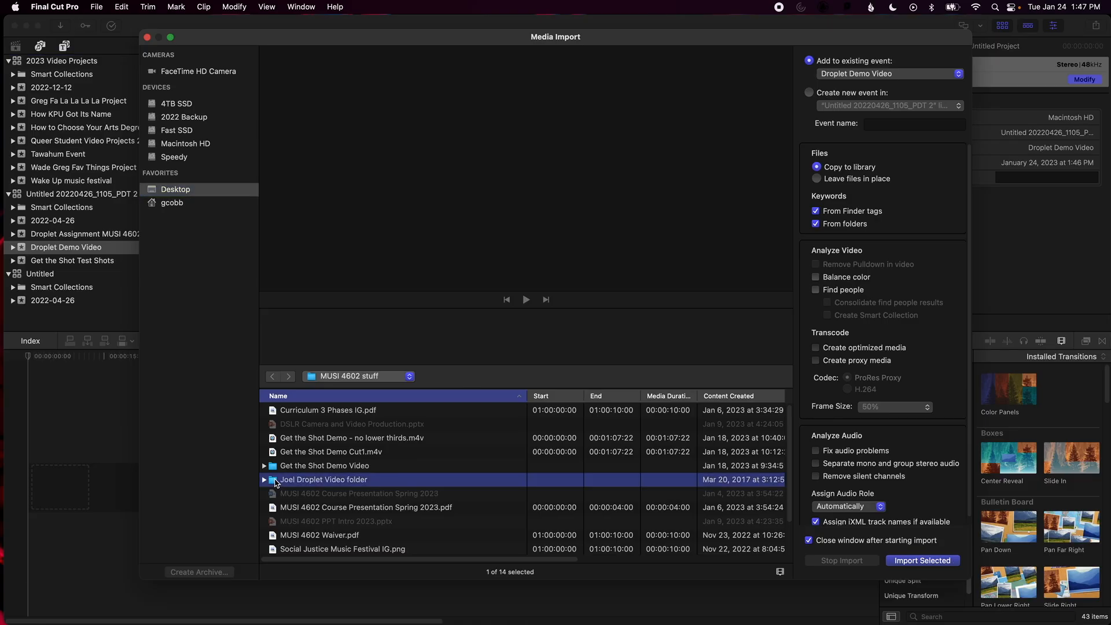
left_click(264, 480)
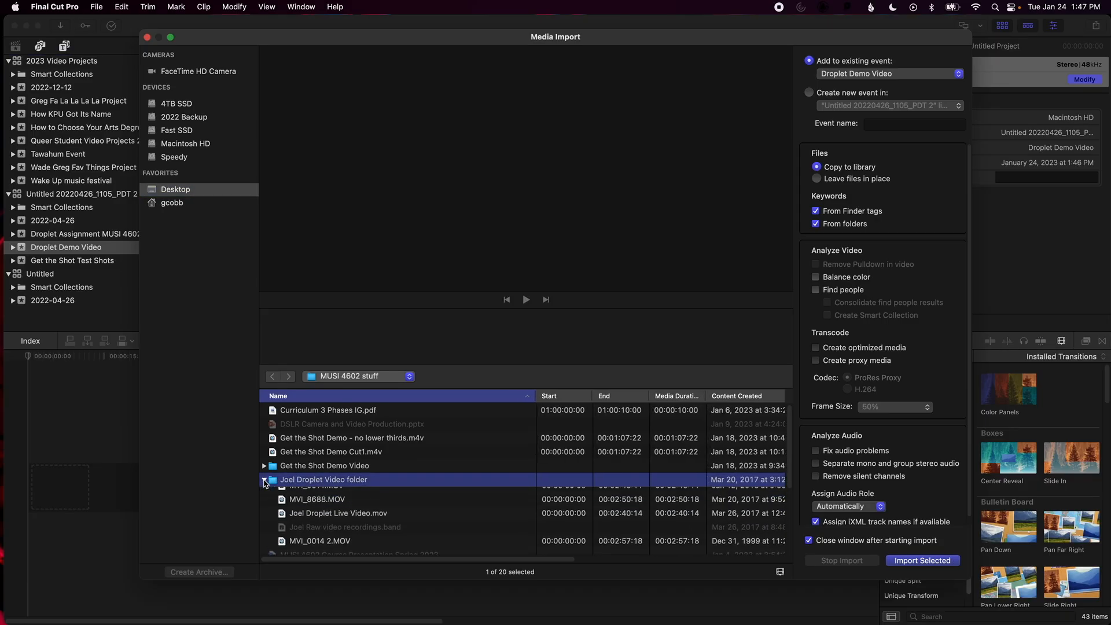
scroll(380, 473, "down", 1)
scroll(380, 473, "down", 3)
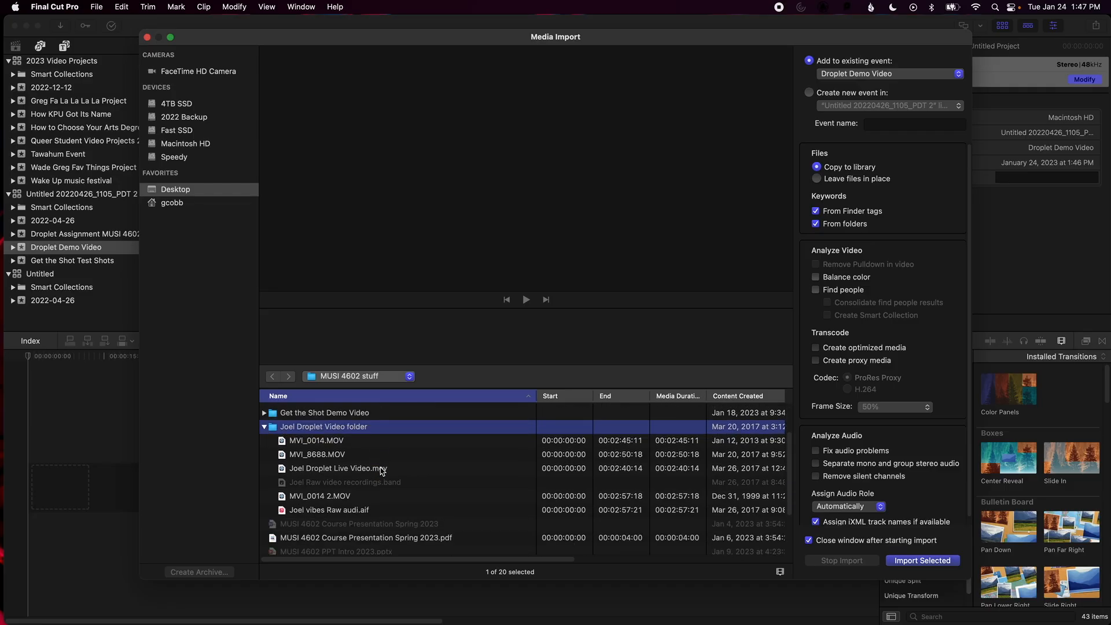
left_click(284, 445)
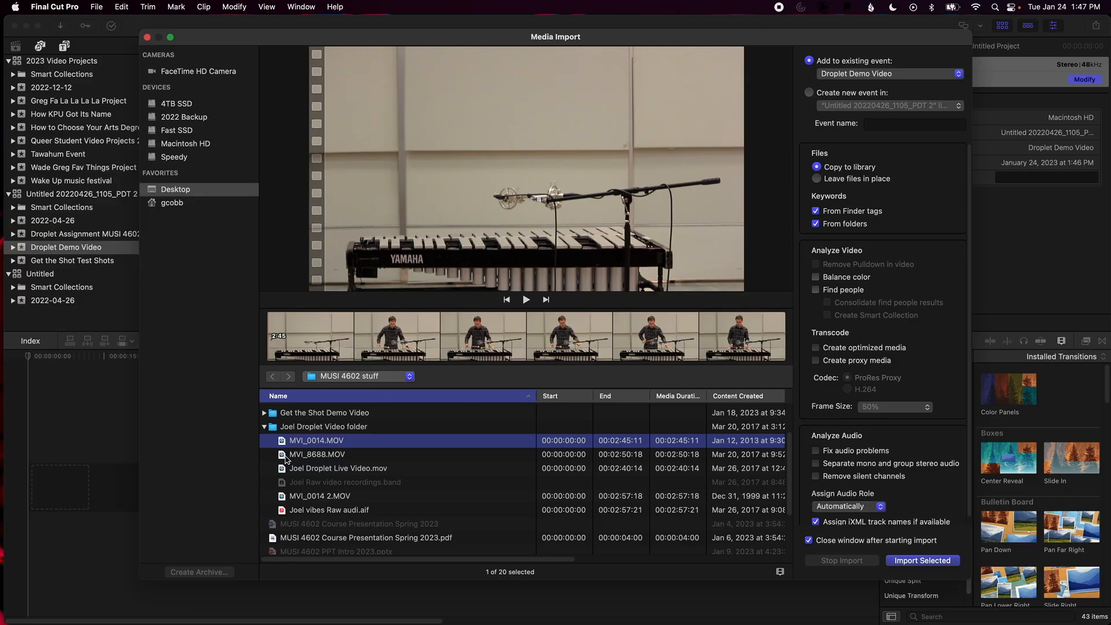
left_click(287, 459, "super")
left_click(284, 471, "super")
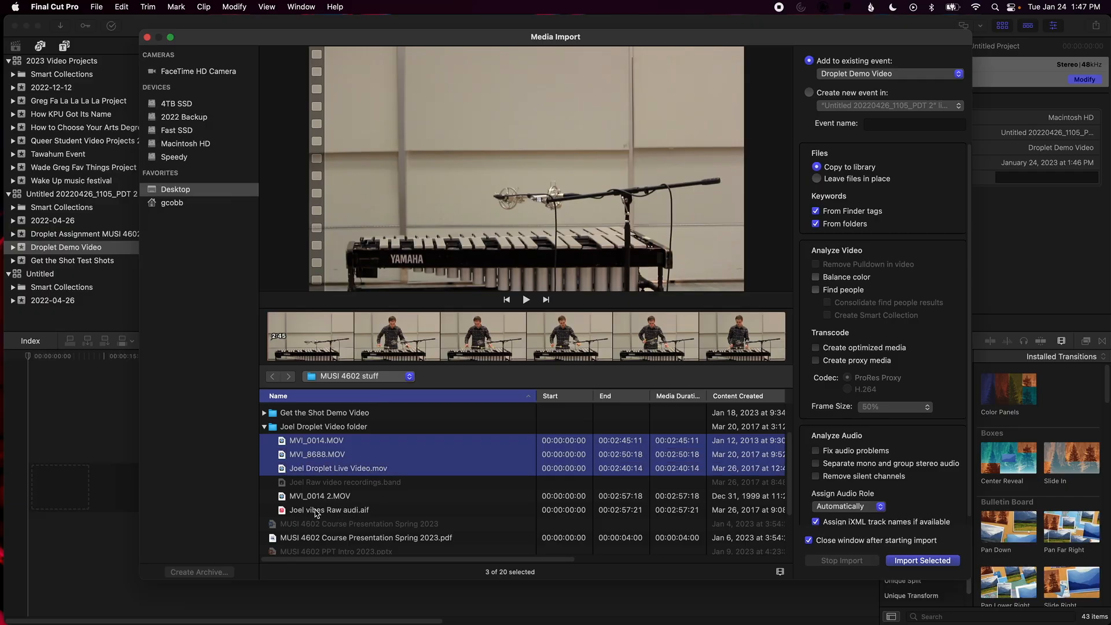
left_click(283, 512, "super")
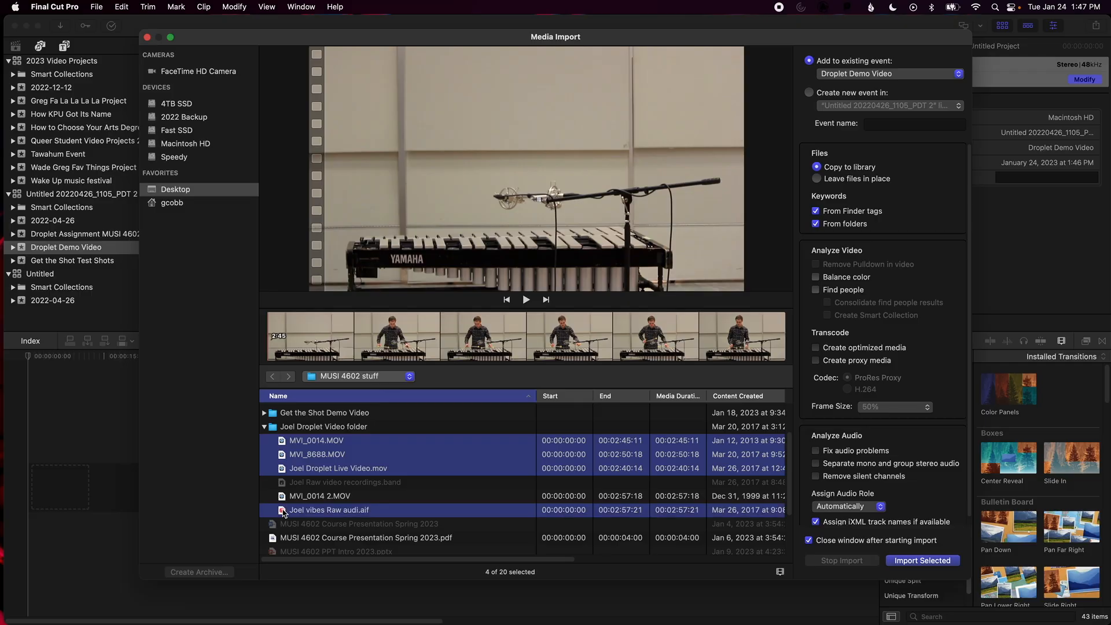
left_click(925, 561)
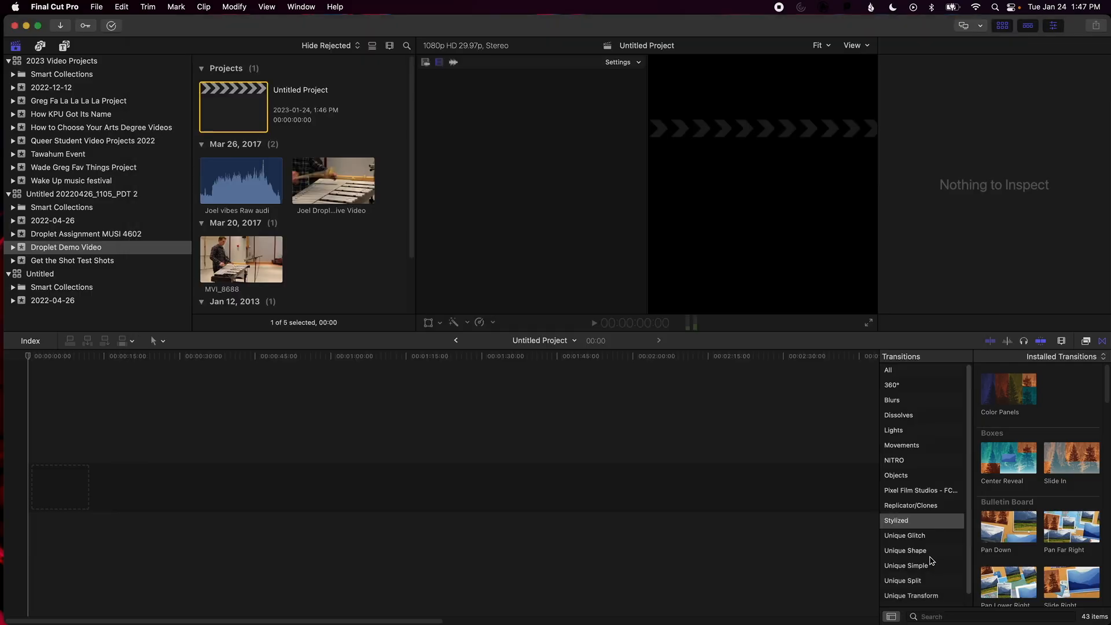
Import the remaining clip MVI_0014 2.MOV from the Droplet Video folder into the Droplet Demo Video event.
scroll(334, 246, "down", 3)
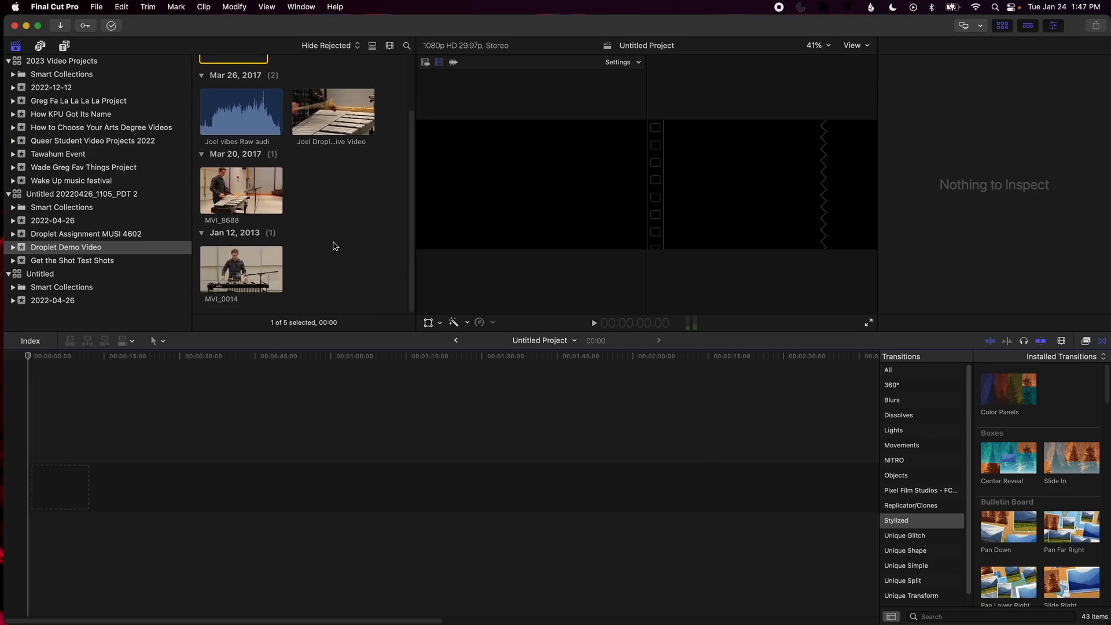
scroll(335, 246, "up", 2)
scroll(350, 255, "down", 2)
scroll(349, 257, "up", 2)
left_click(353, 256)
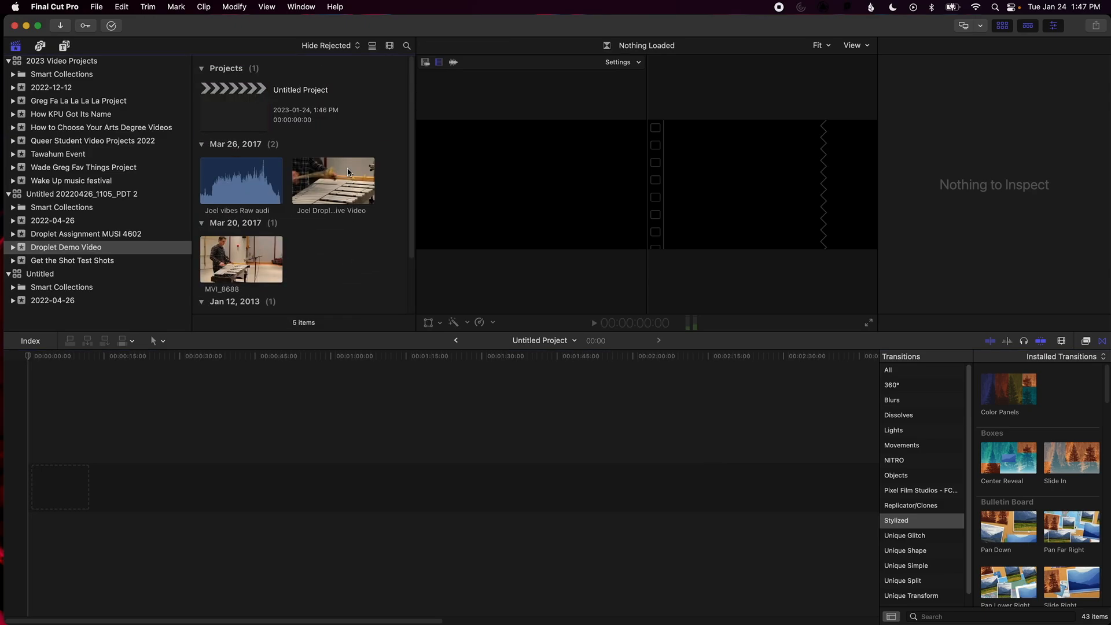
key("super+i")
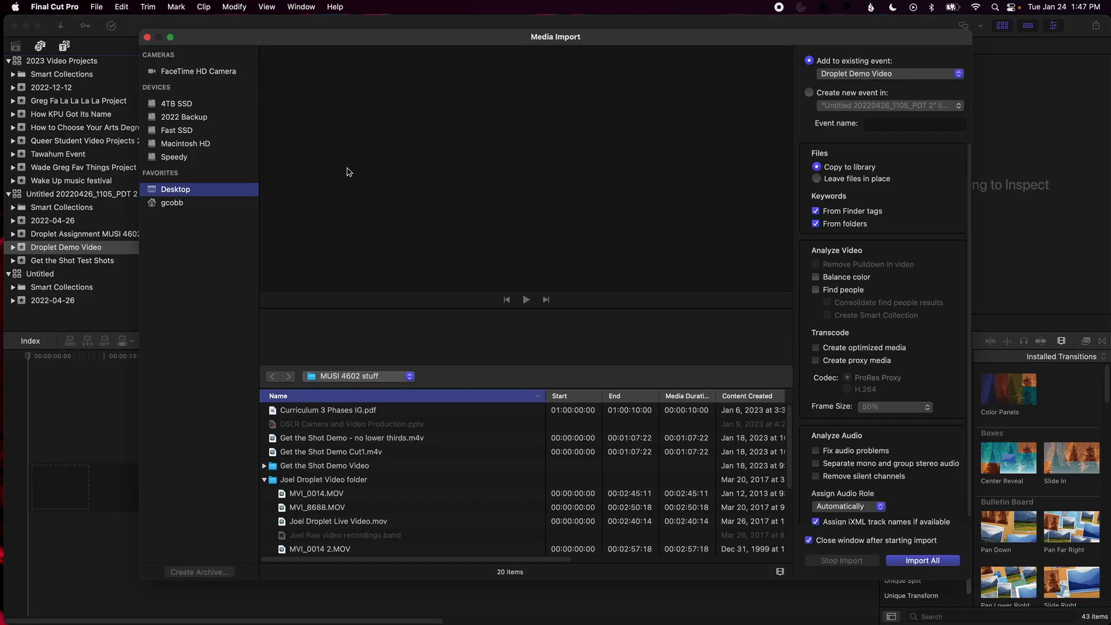
scroll(382, 471, "down", 2)
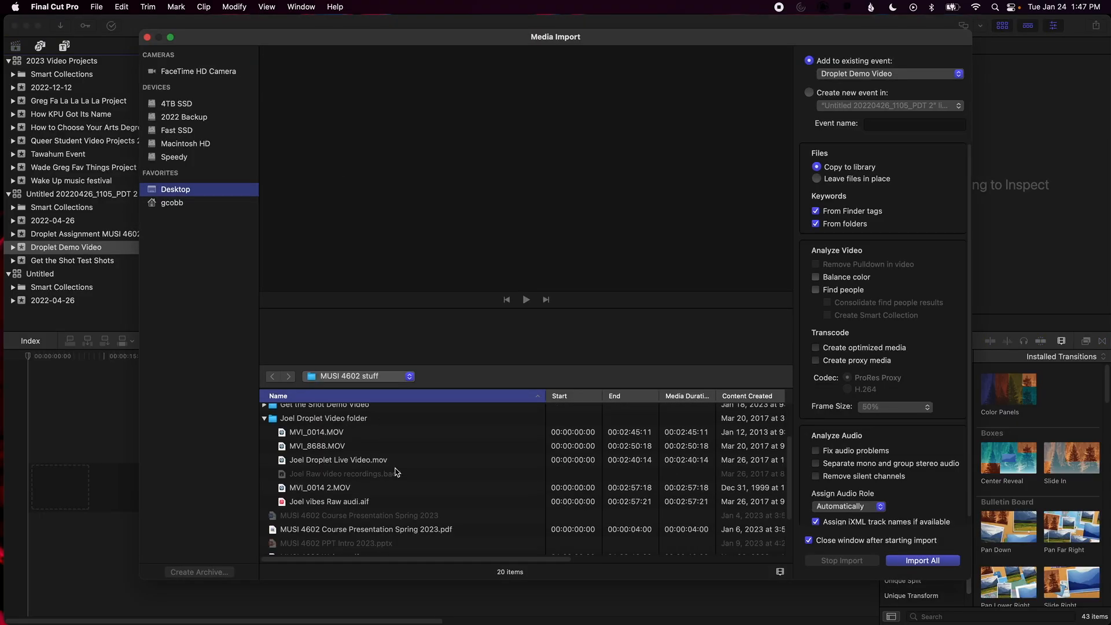
left_click(285, 491)
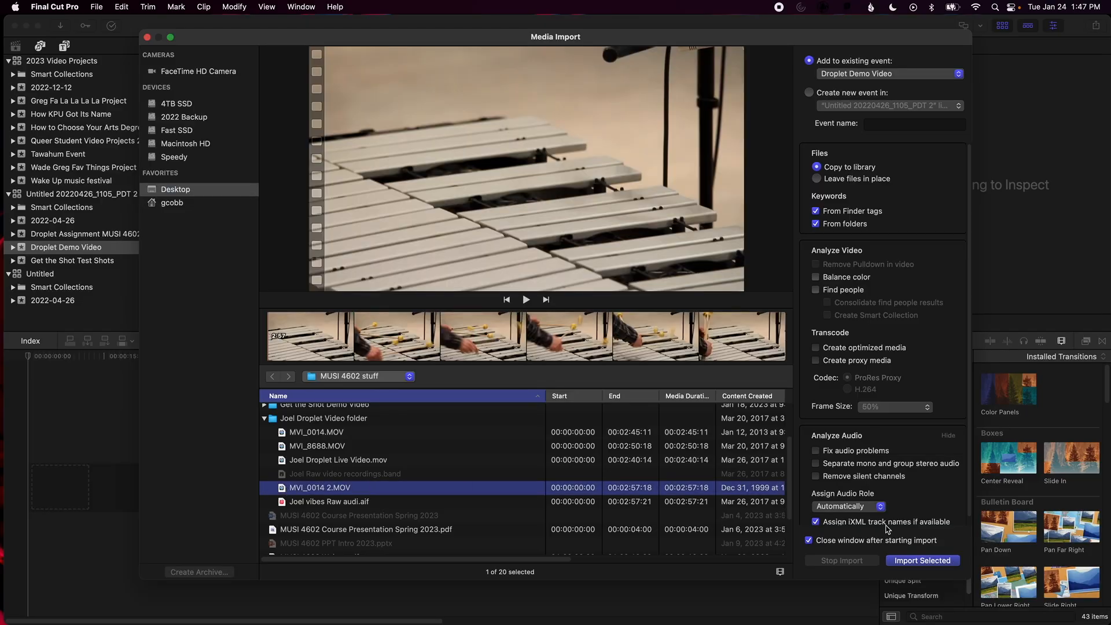
left_click(922, 561)
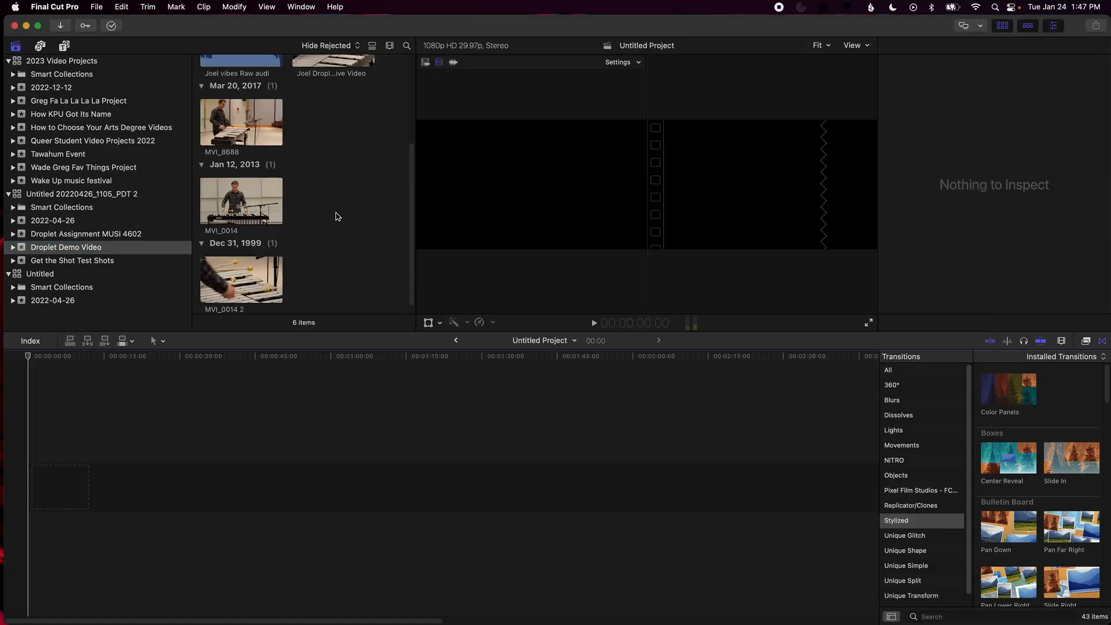
Review the imported video angles, including MVI_8688, MVI_0014, MVI_0014 2 and the Droplet Live Video, in the event browser.
scroll(330, 229, "up", 5)
scroll(327, 241, "down", 4)
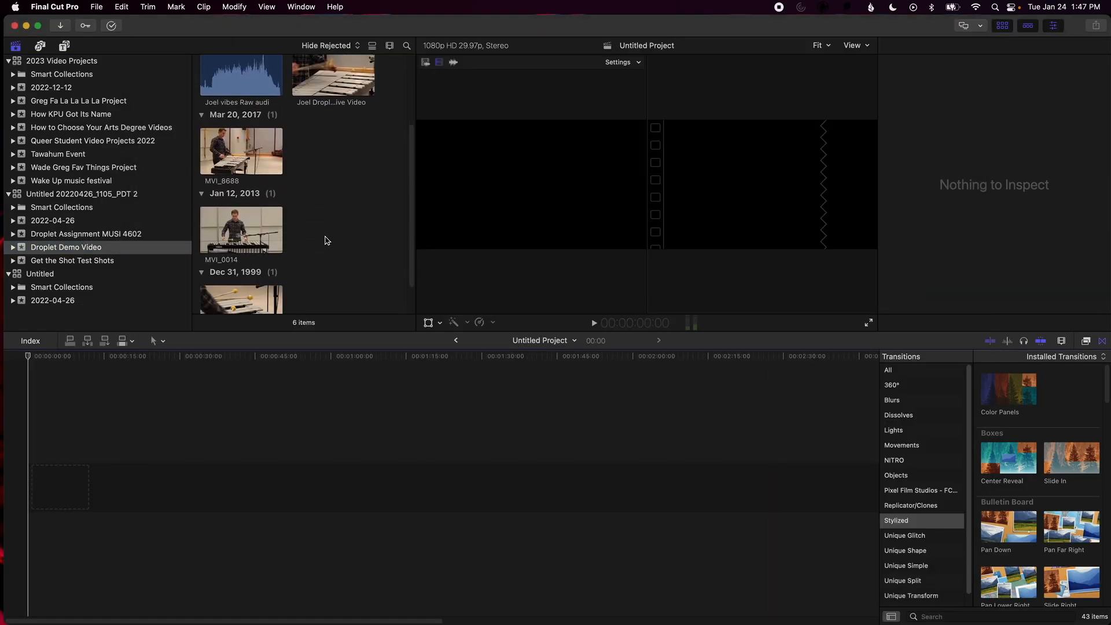
scroll(325, 238, "up", 2)
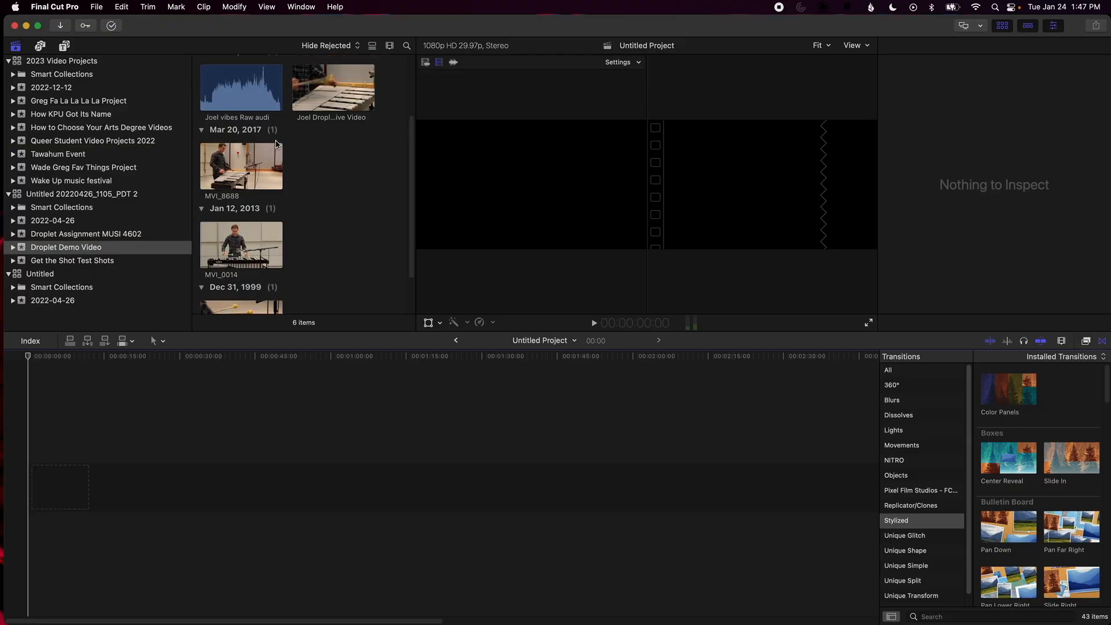
left_click(234, 166)
scroll(359, 211, "down", 3)
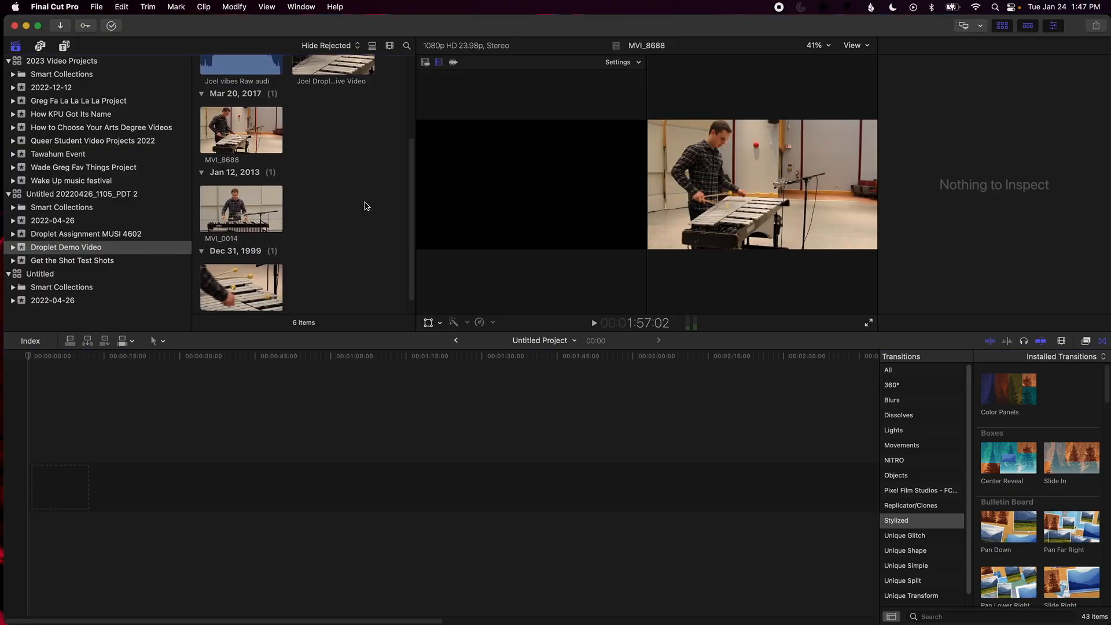
left_click(261, 210)
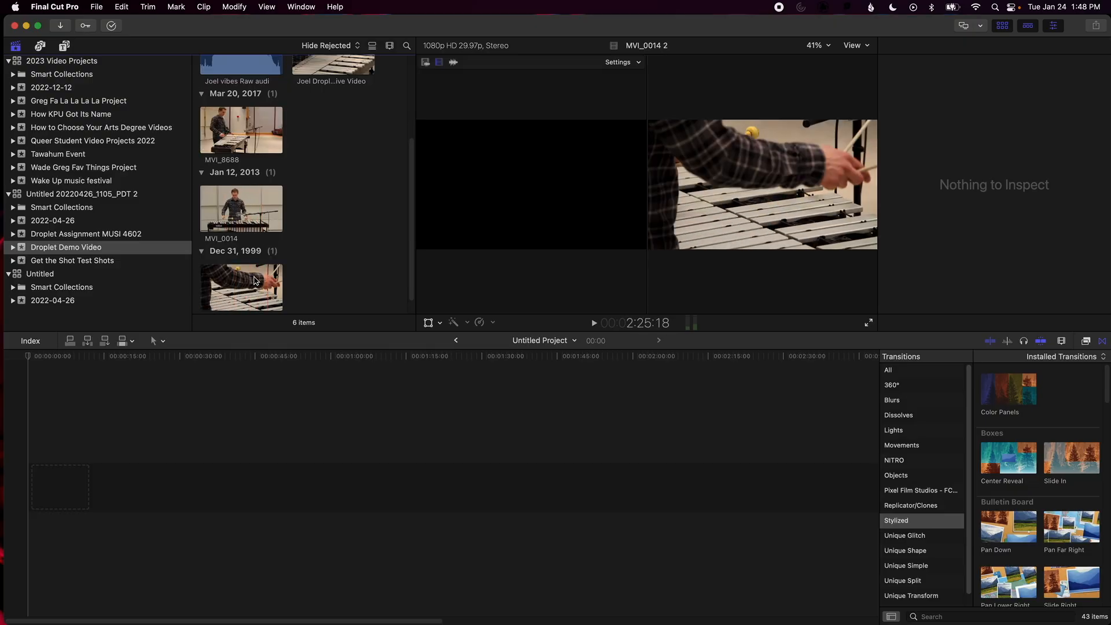
scroll(362, 221, "up", 3)
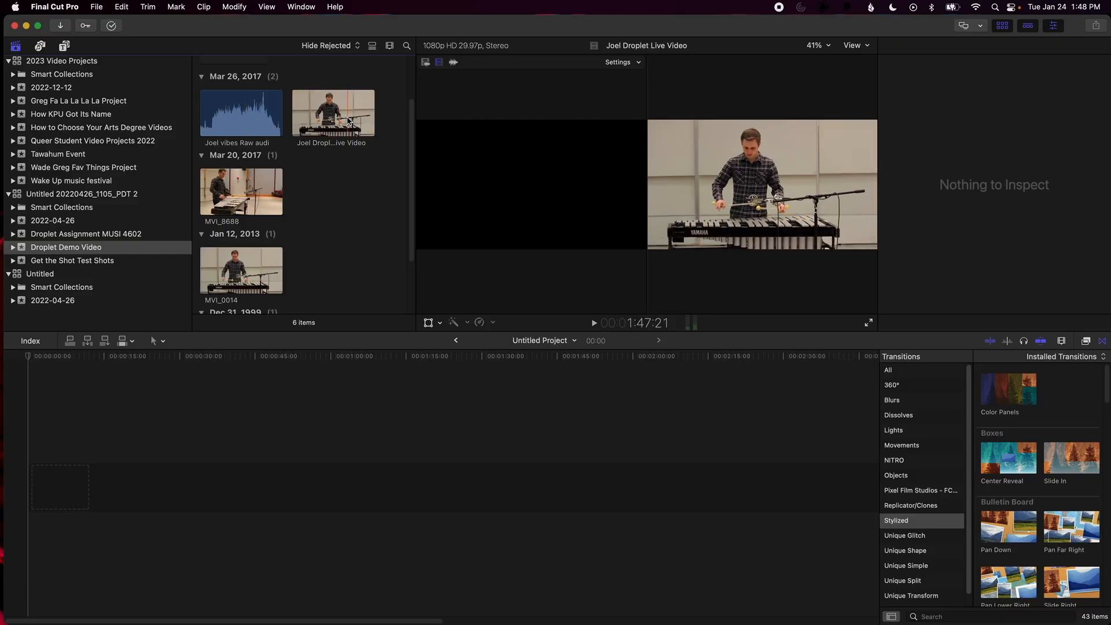
Remove the Droplet Live Video clip from the Droplet Demo Video event.
left_click(316, 114)
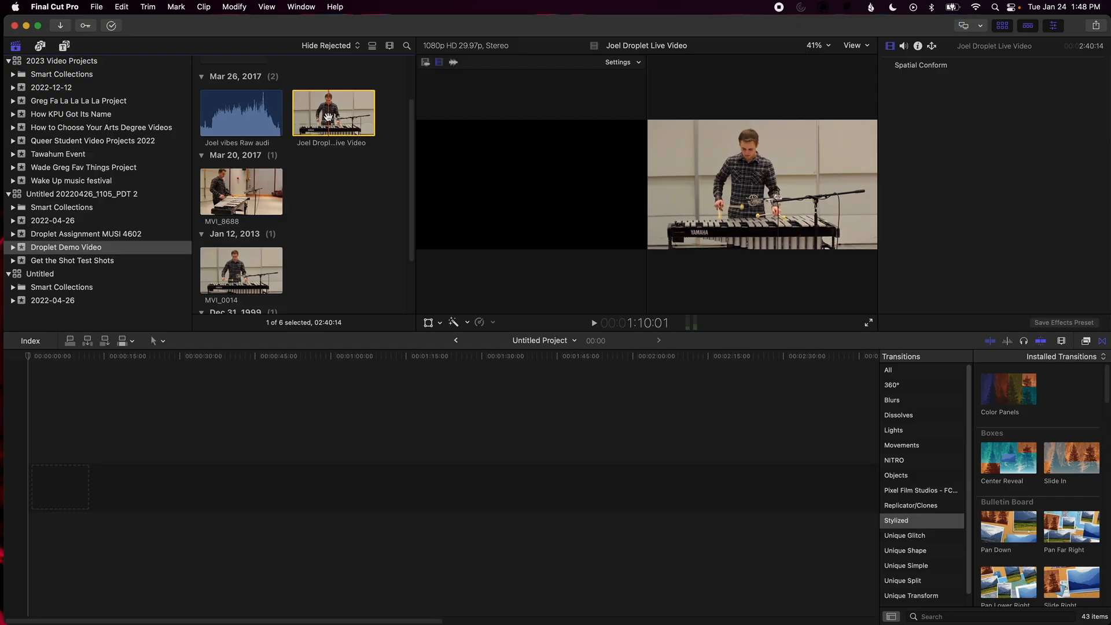
key("Delete")
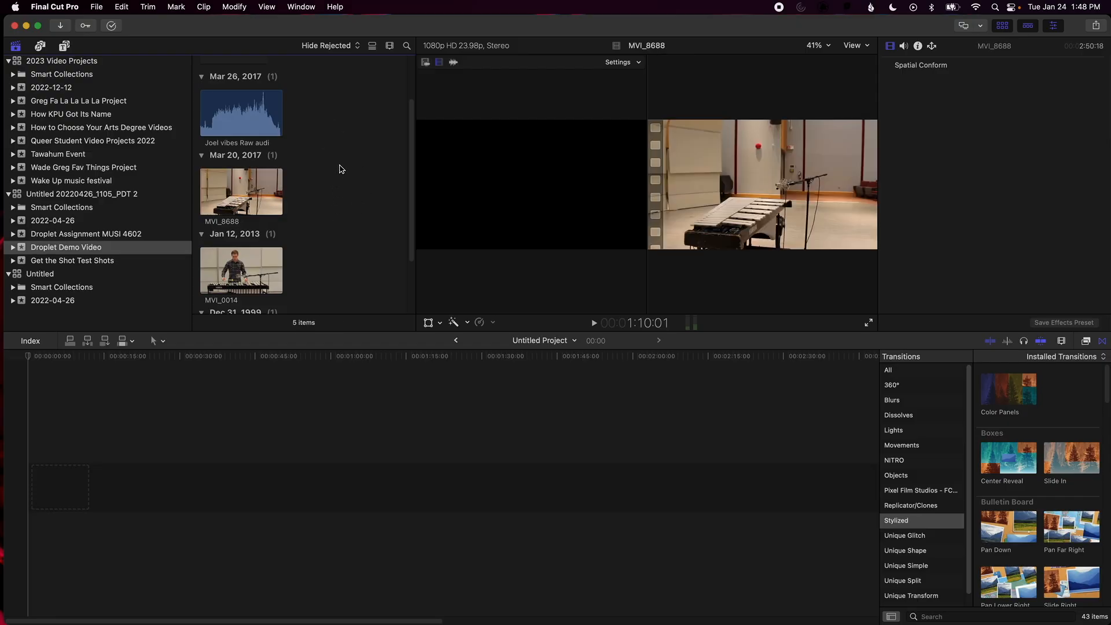
Create an audio-synchronized multicam clip named Multicam Clip 1 from the vibes raw audio, MVI_8688, MVI_0014 and MVI_0014 2 clips.
left_click(238, 117)
scroll(355, 194, "down", 3)
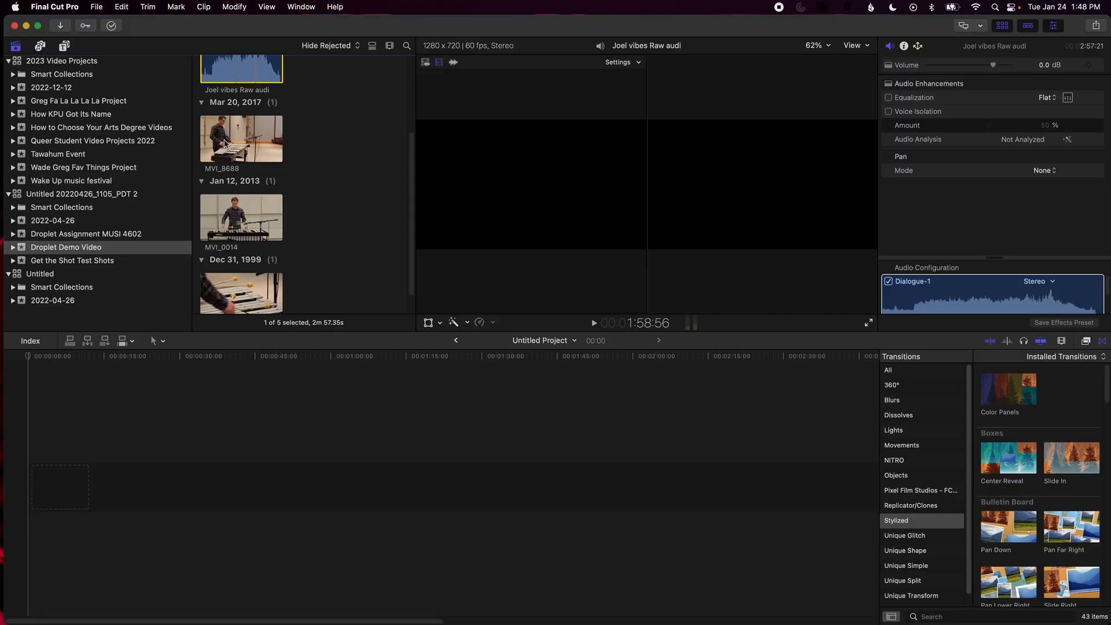
left_click(246, 142, "super")
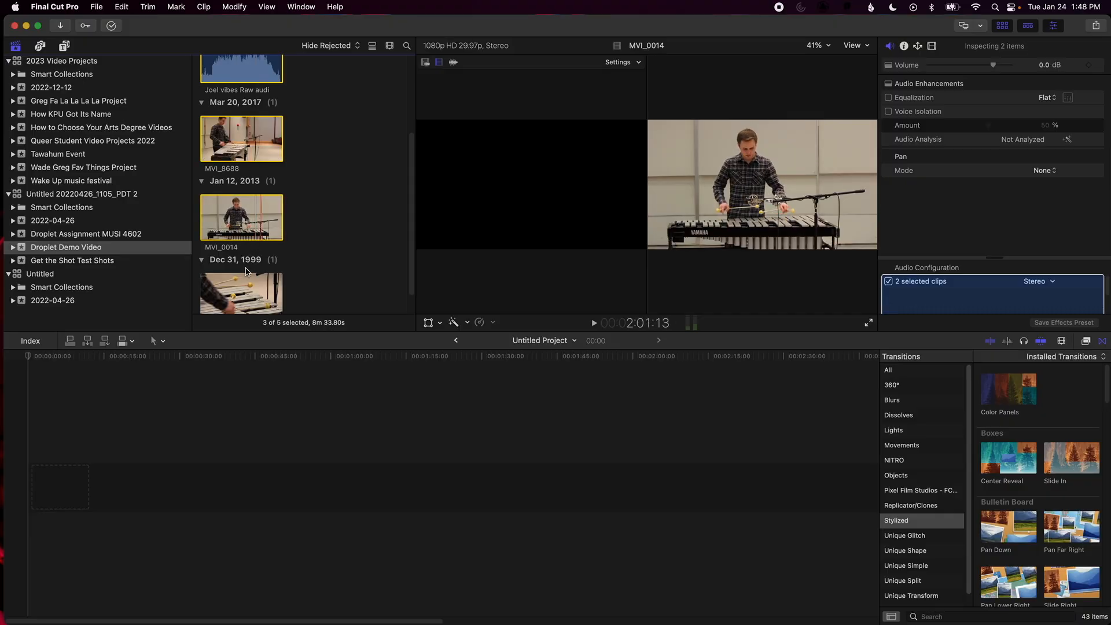
left_click(250, 288, "shift")
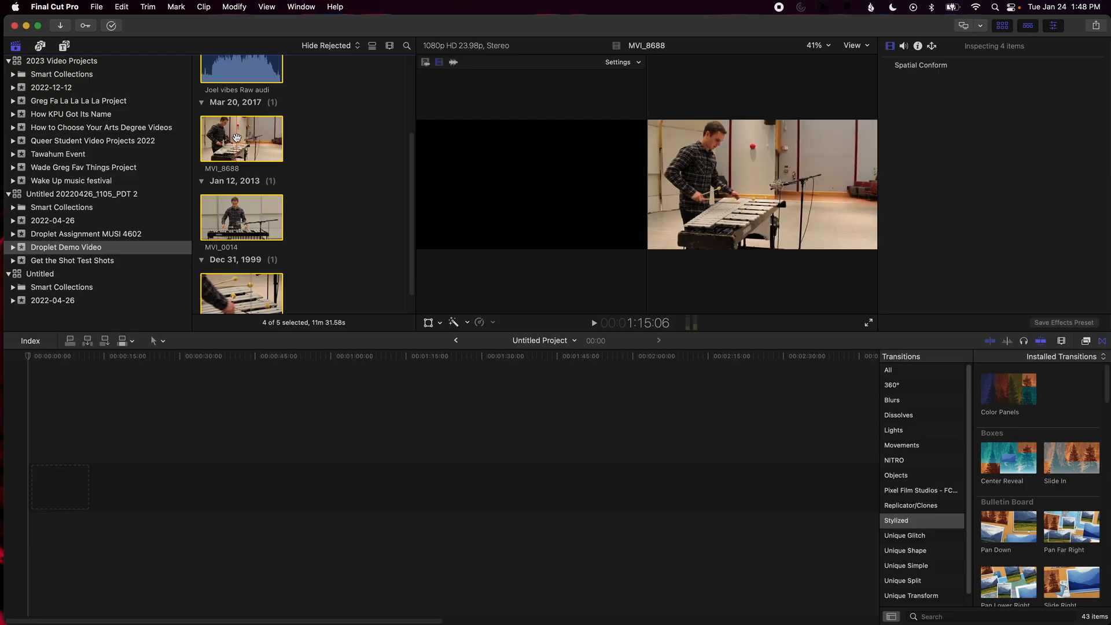
right_click(239, 141)
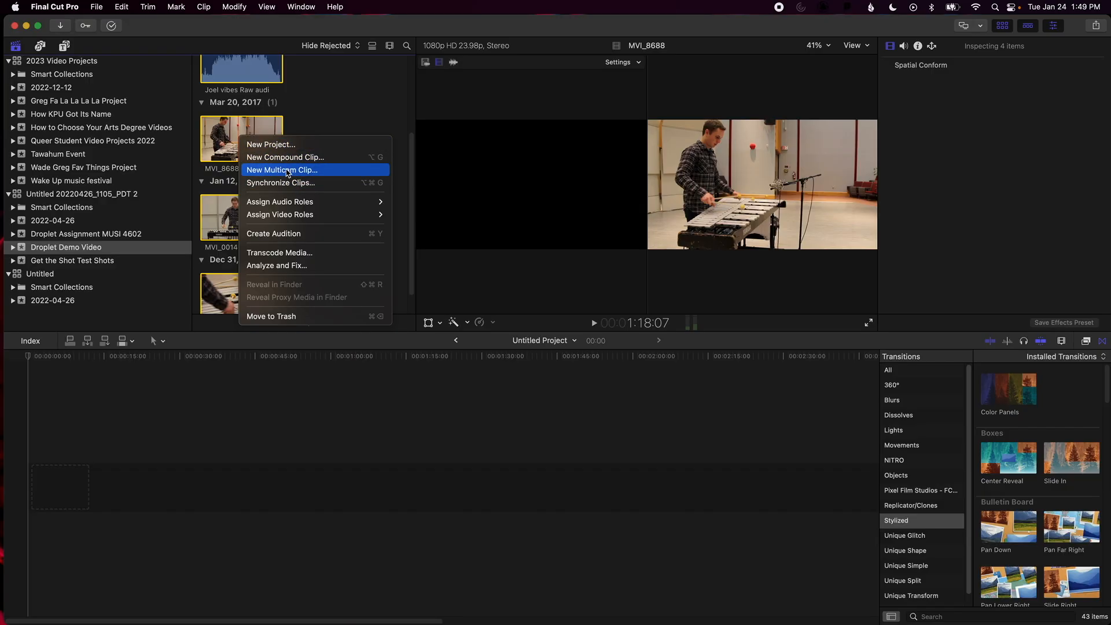
left_click(288, 170)
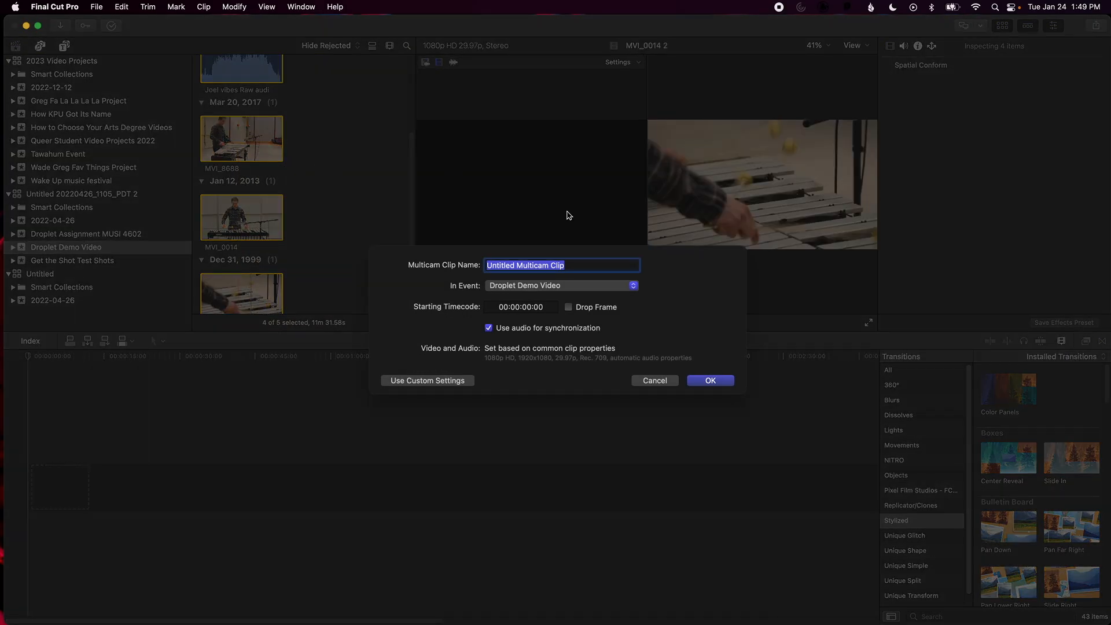
left_click(517, 265)
left_click_drag(518, 267, 464, 268)
key("BackSpace")
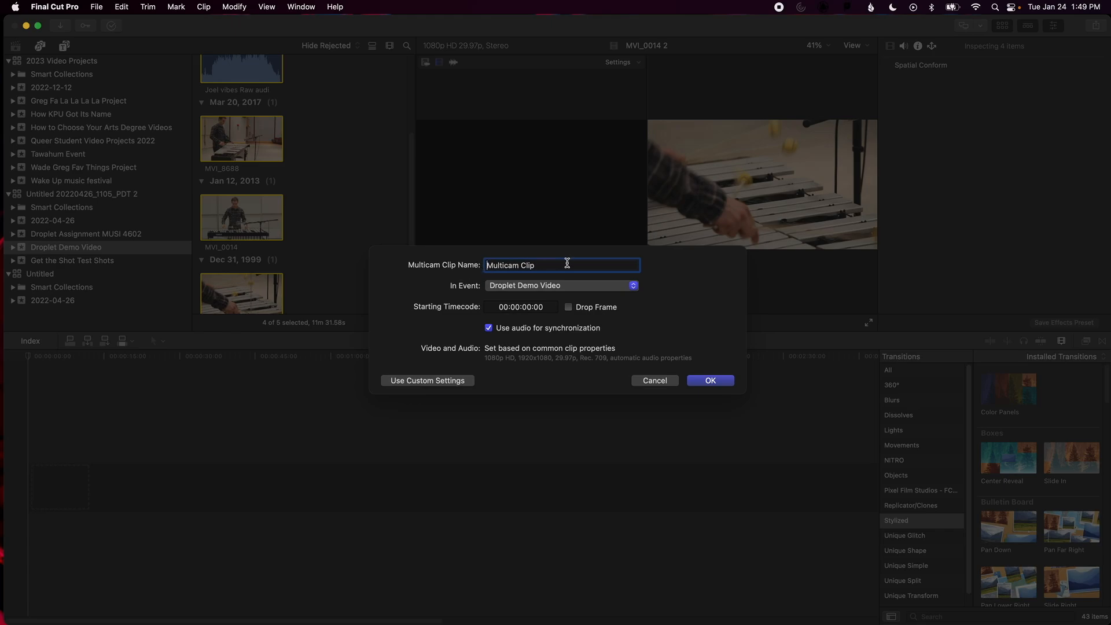
type("1")
left_click(716, 385)
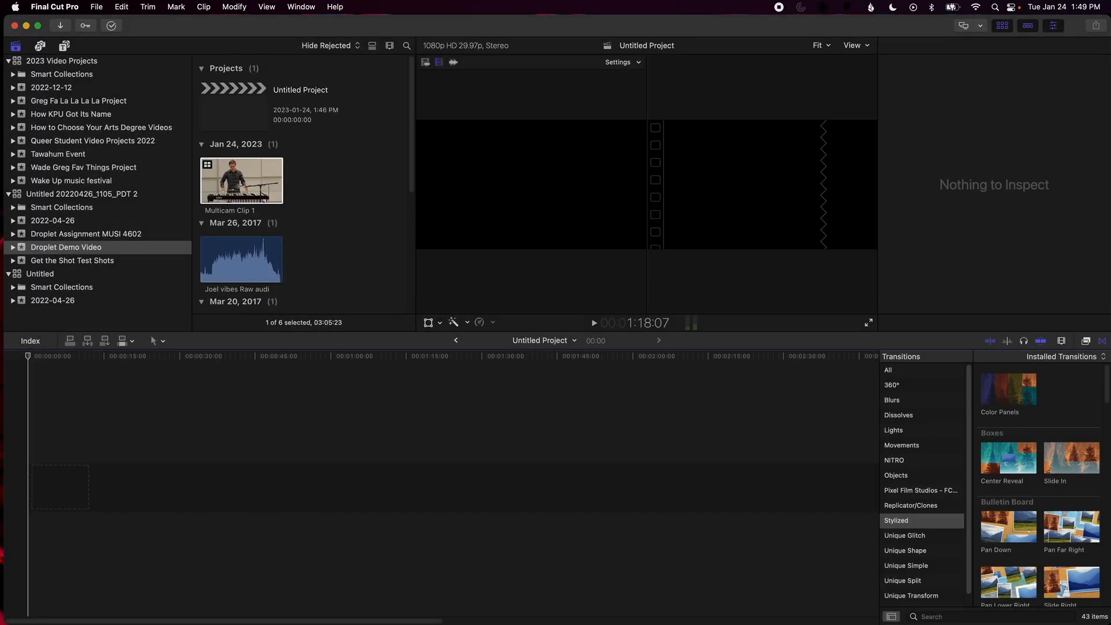
Try the Video Scopes and 360° Viewer displays with Multicam Clip 1 selected.
left_click(240, 186)
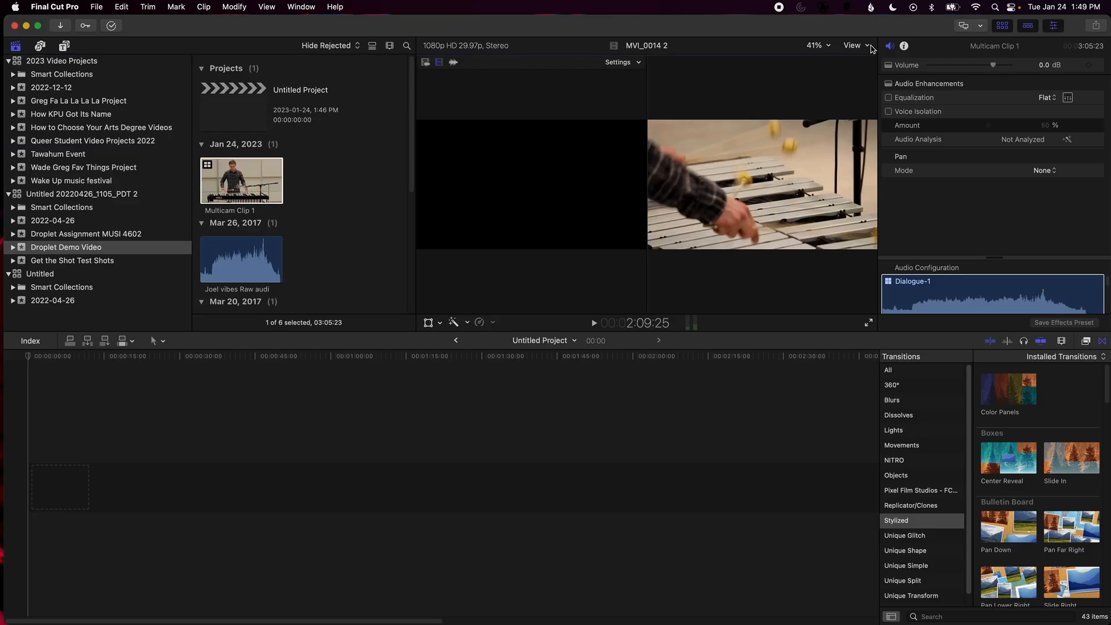
left_click(870, 47)
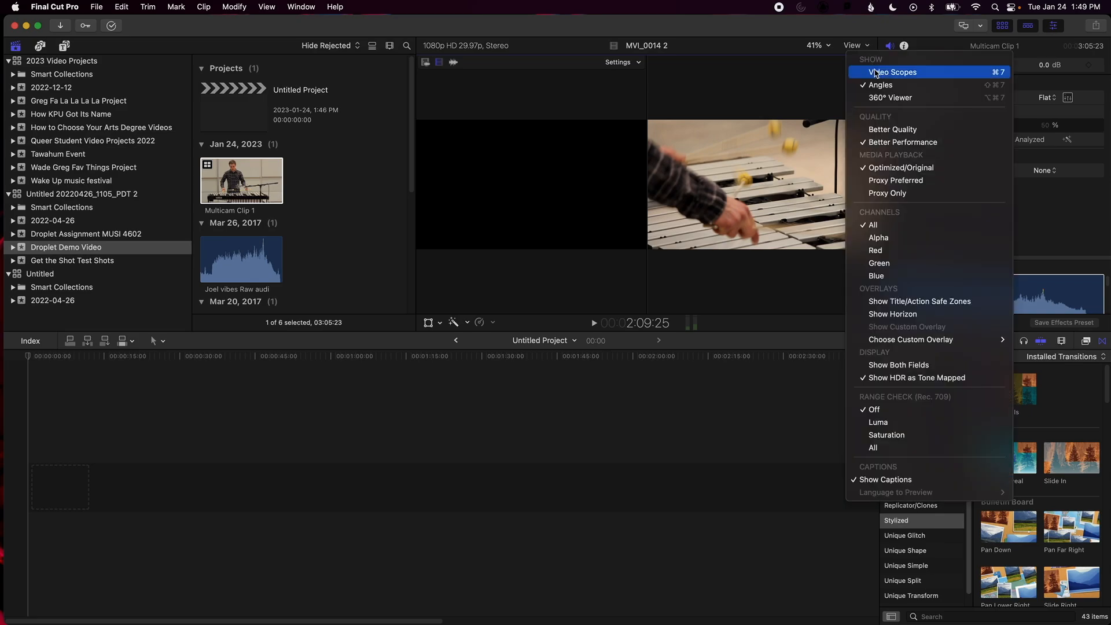
left_click(876, 72)
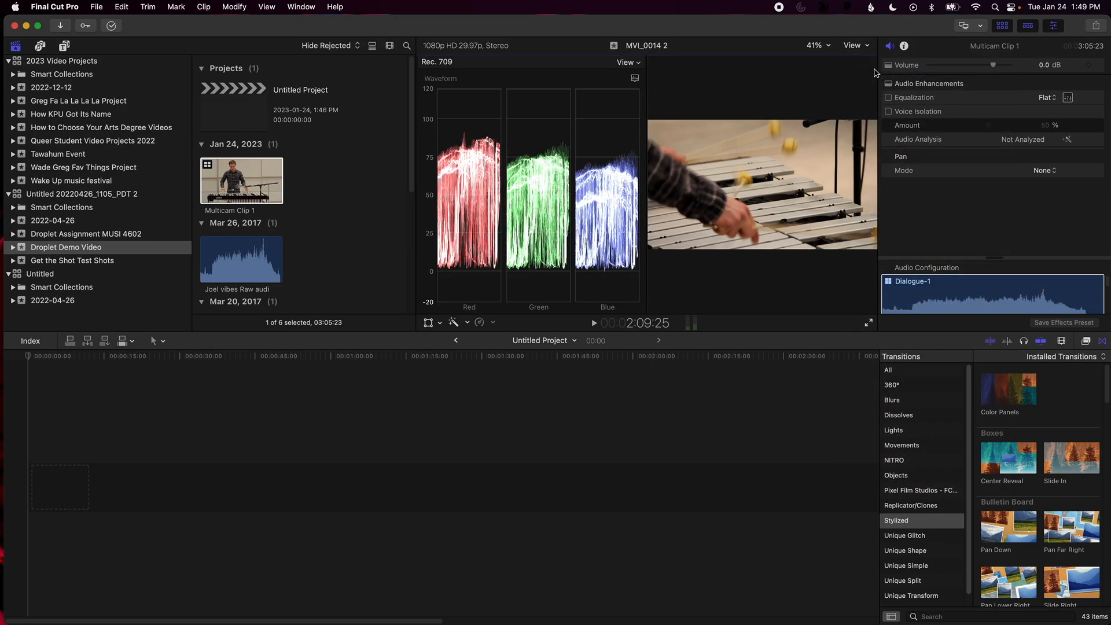
left_click(869, 46)
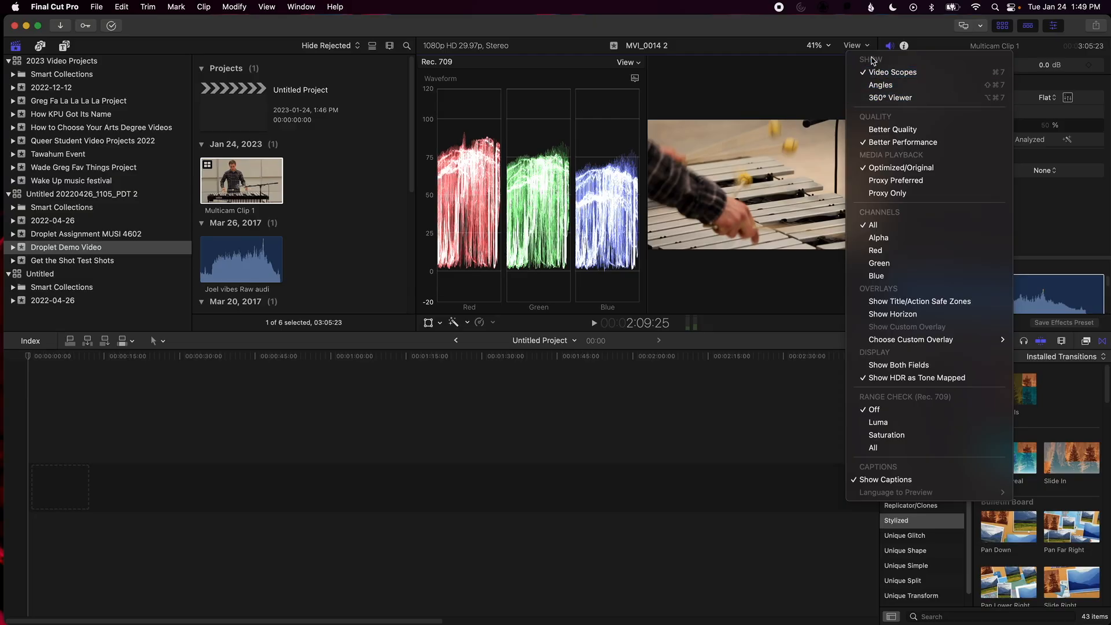
left_click(884, 97)
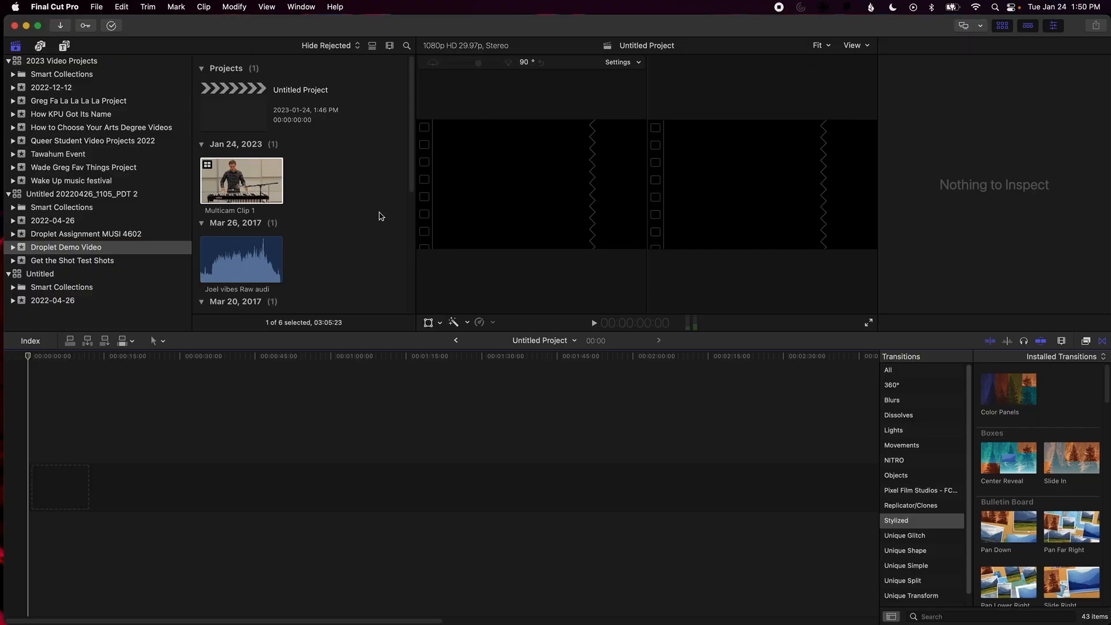
Show the angles of Multicam Clip 1 beside the main viewer image.
left_click(232, 175)
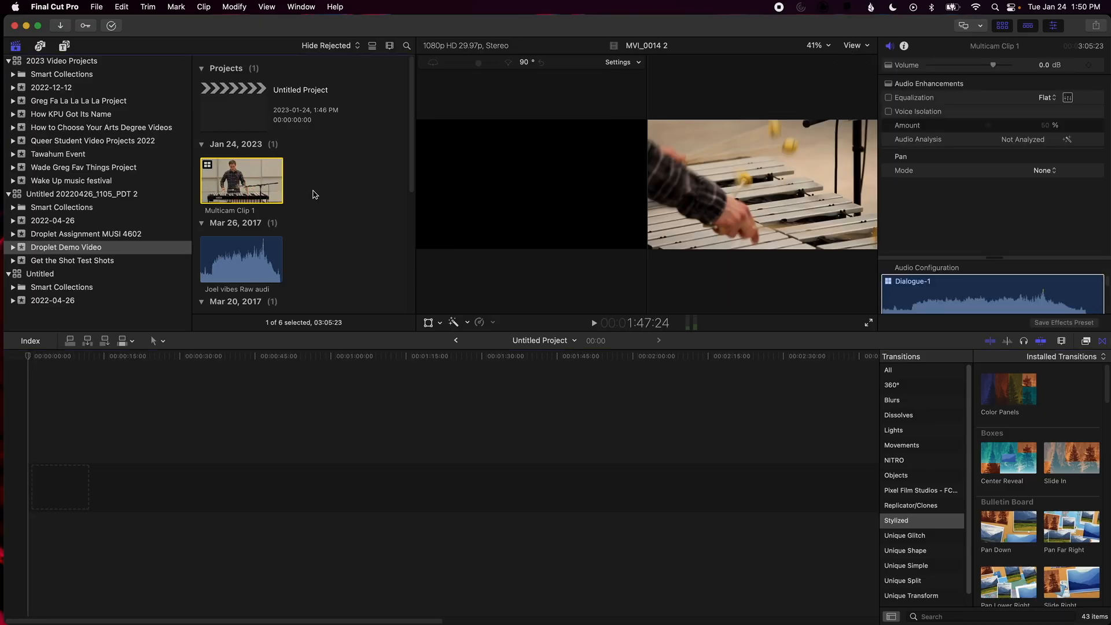
left_click(854, 47)
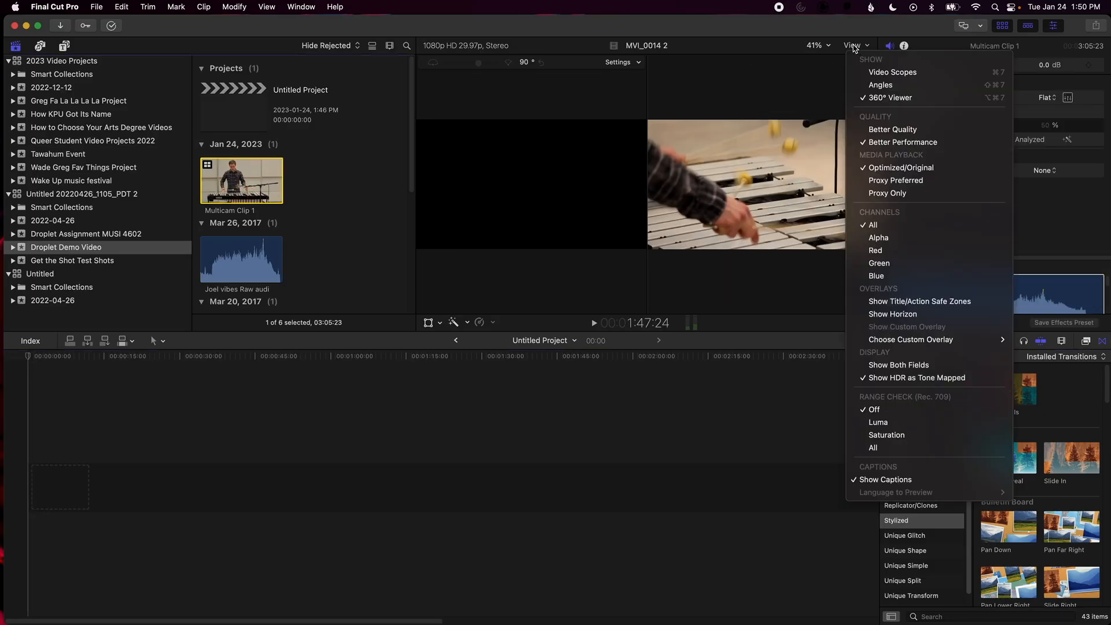
left_click(878, 85)
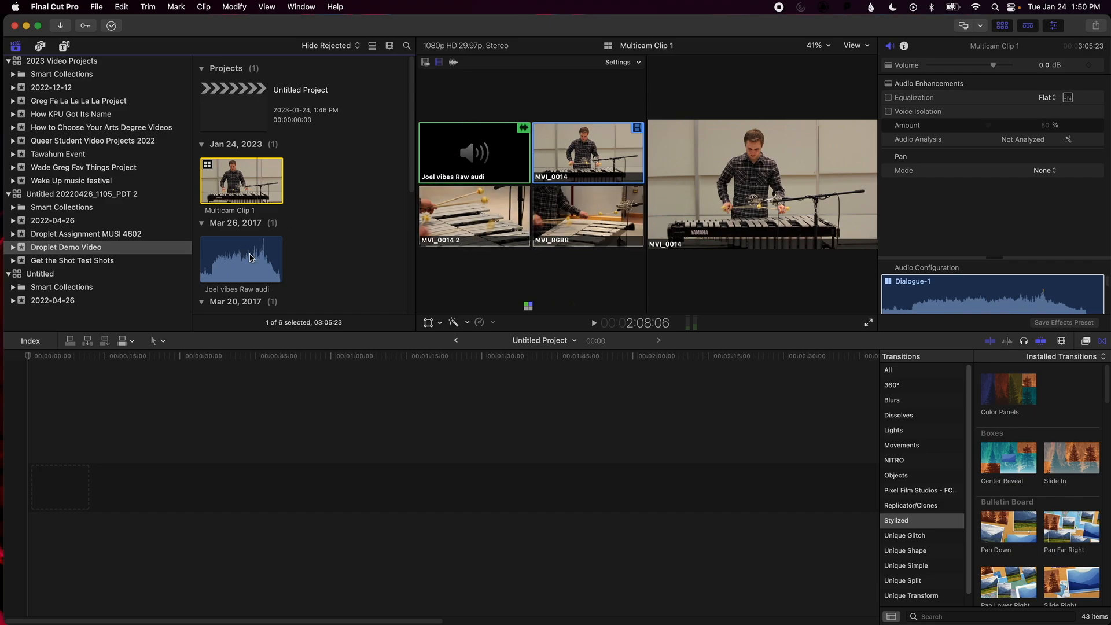
Compare the angle display of the single clip MVI_8688 with that of Multicam Clip 1.
scroll(357, 217, "down", 3)
scroll(358, 216, "down", 2)
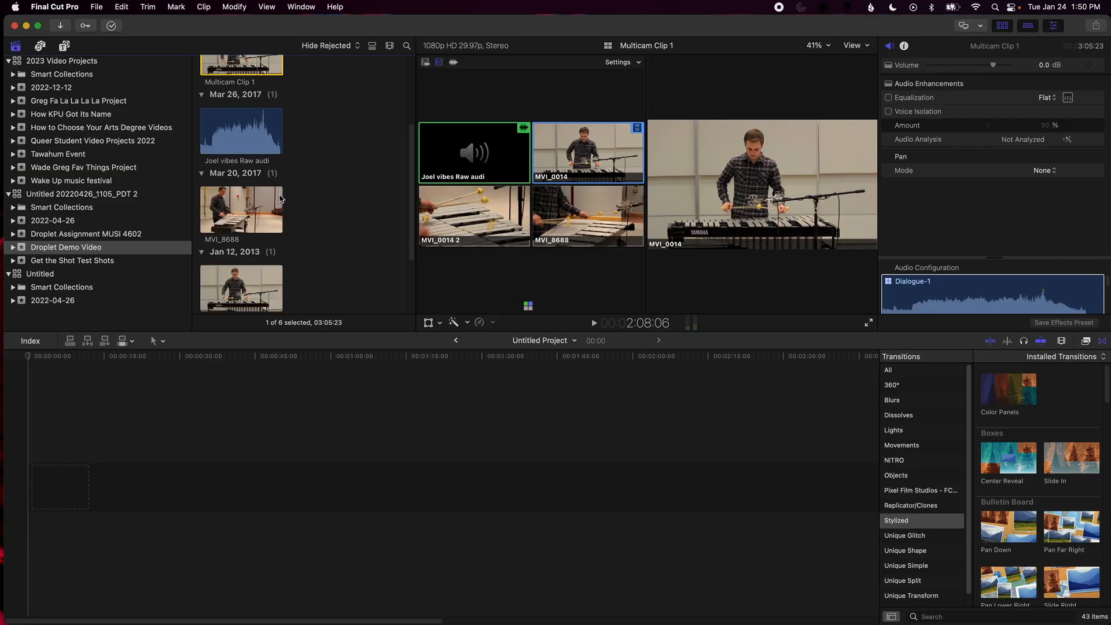
left_click(234, 216)
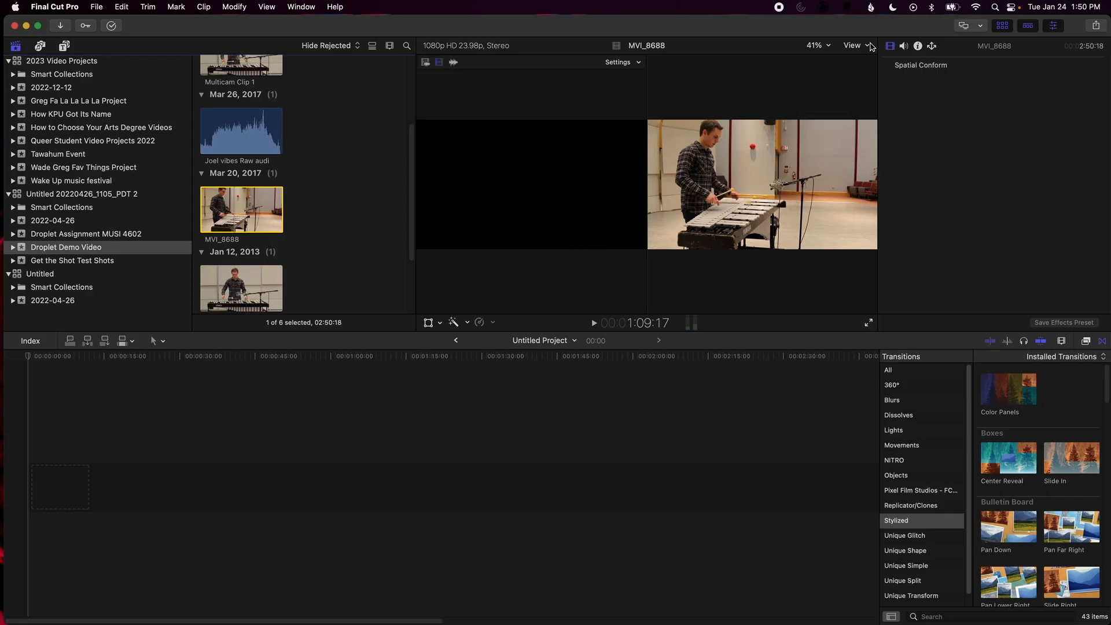
scroll(318, 170, "up", 2)
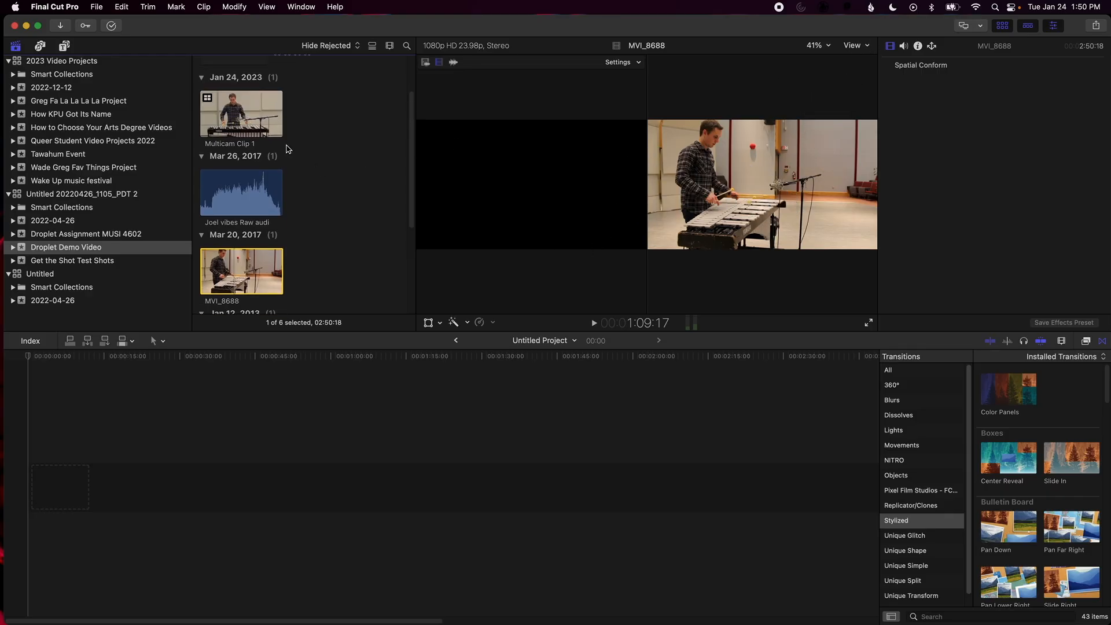
left_click(246, 120)
Turn the angles display of Multicam Clip 1 off and on again, and widen the viewer by narrowing the browser.
left_click(855, 45)
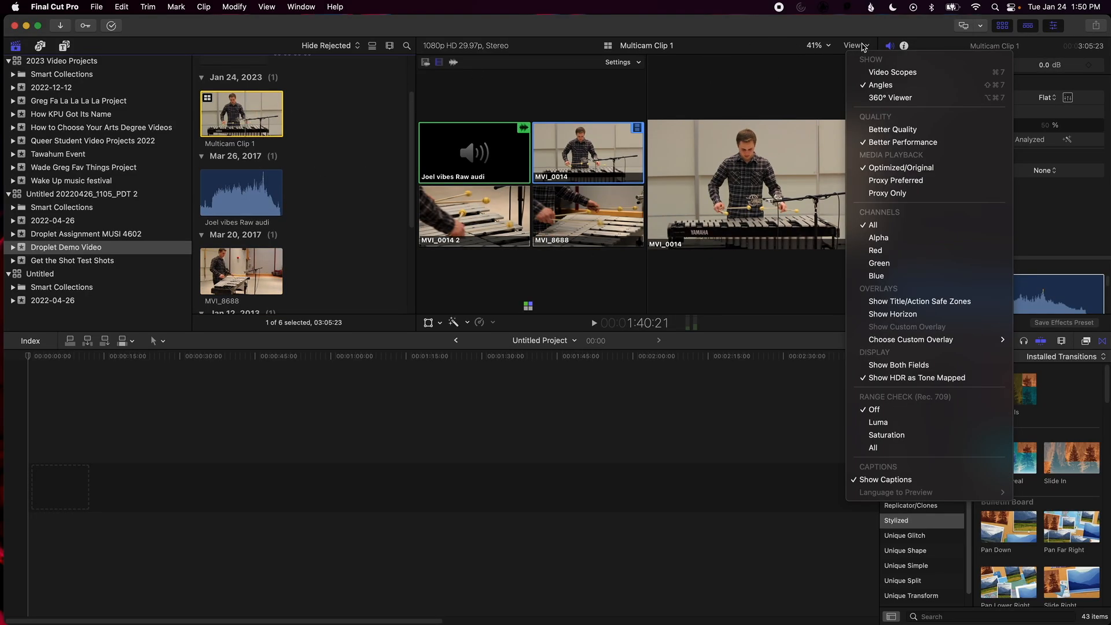
left_click(881, 86)
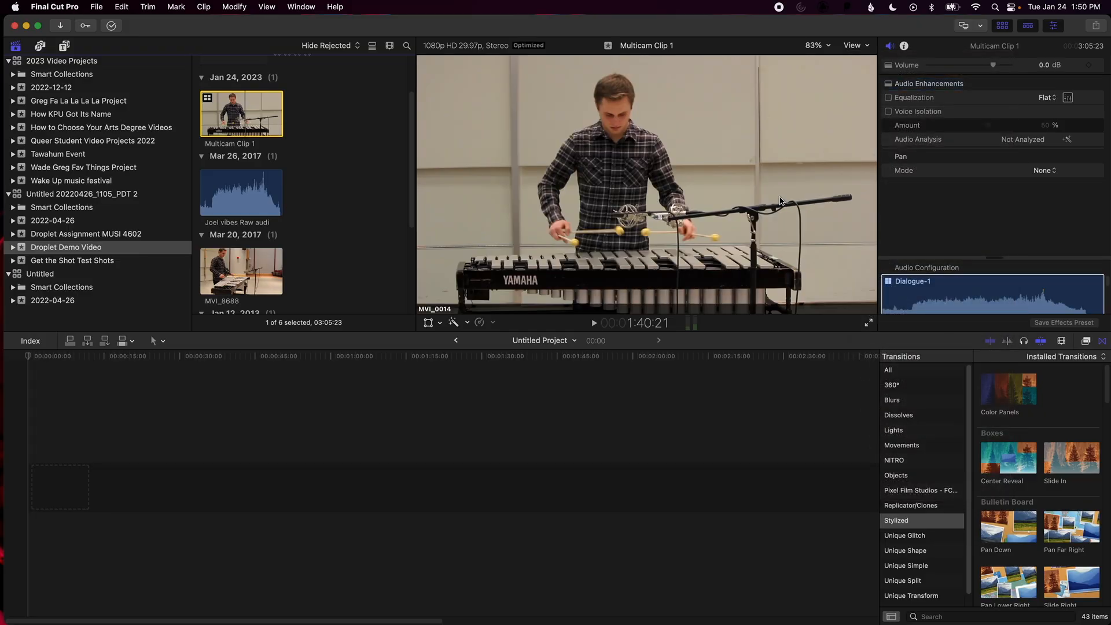
left_click(855, 48)
left_click(884, 84)
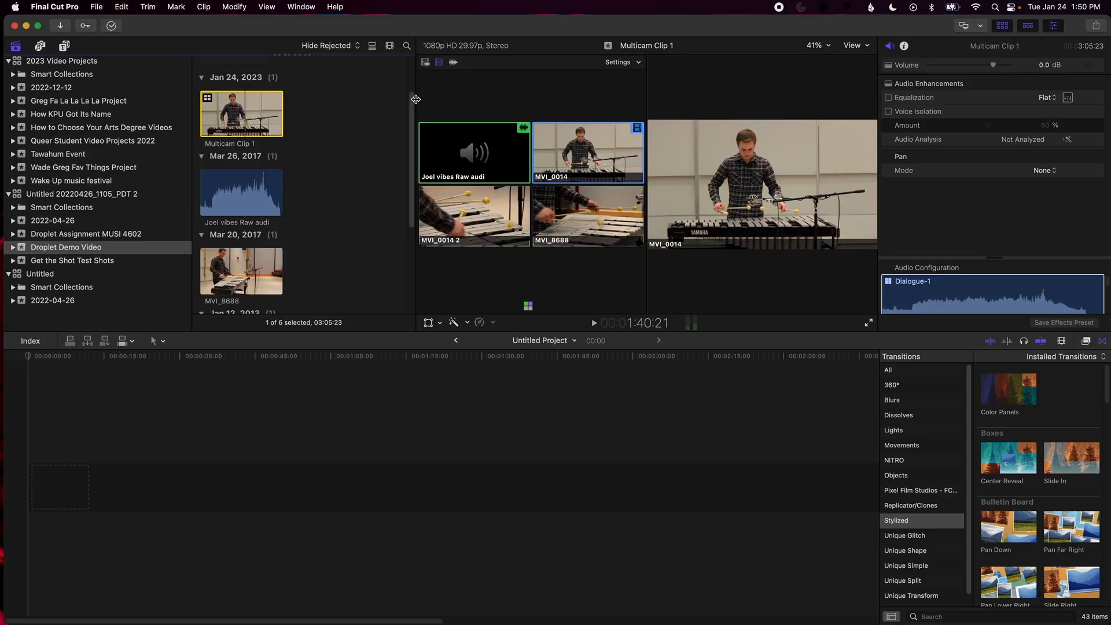
left_click_drag(415, 107, 309, 113)
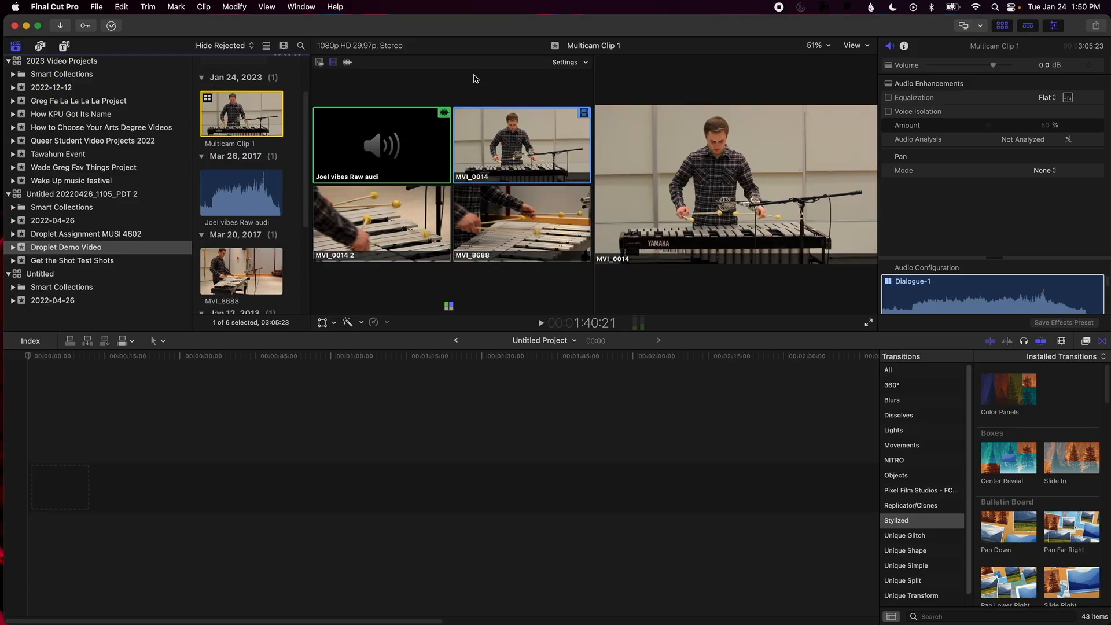
Open Multicam Clip 1 in the timeline and play it from about 25 seconds to check that its angles are in sync.
double_click(240, 110)
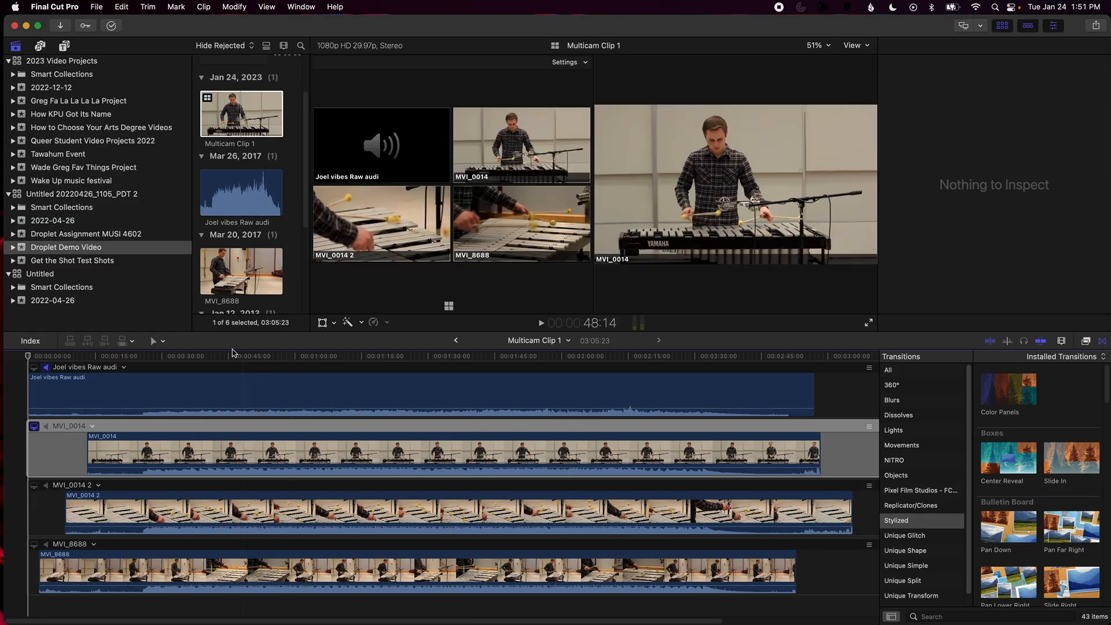
left_click(141, 357)
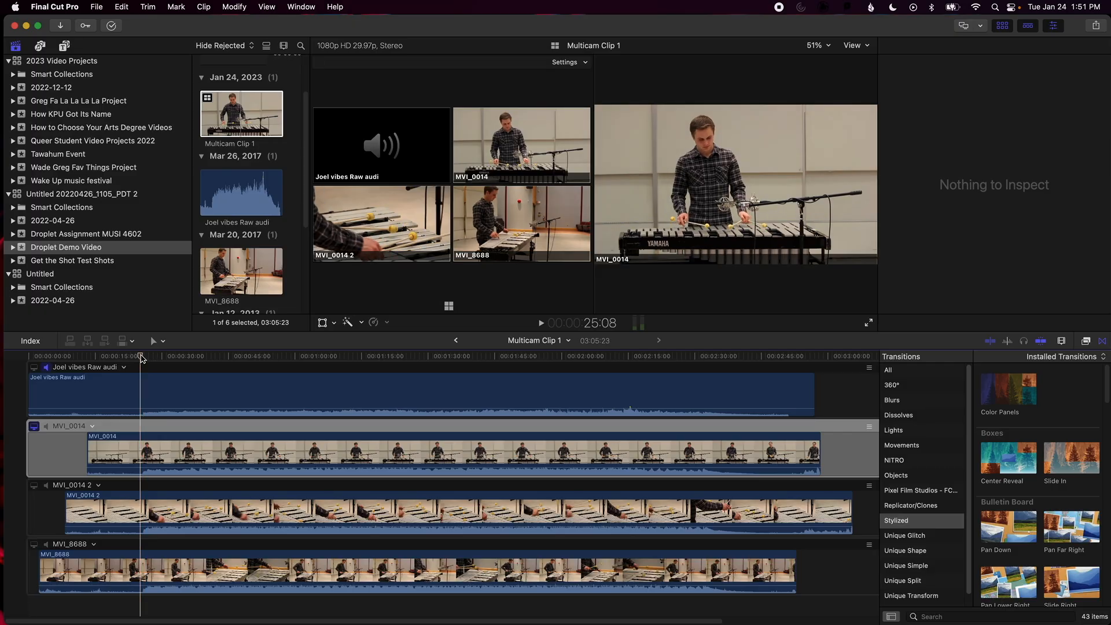
key("space")
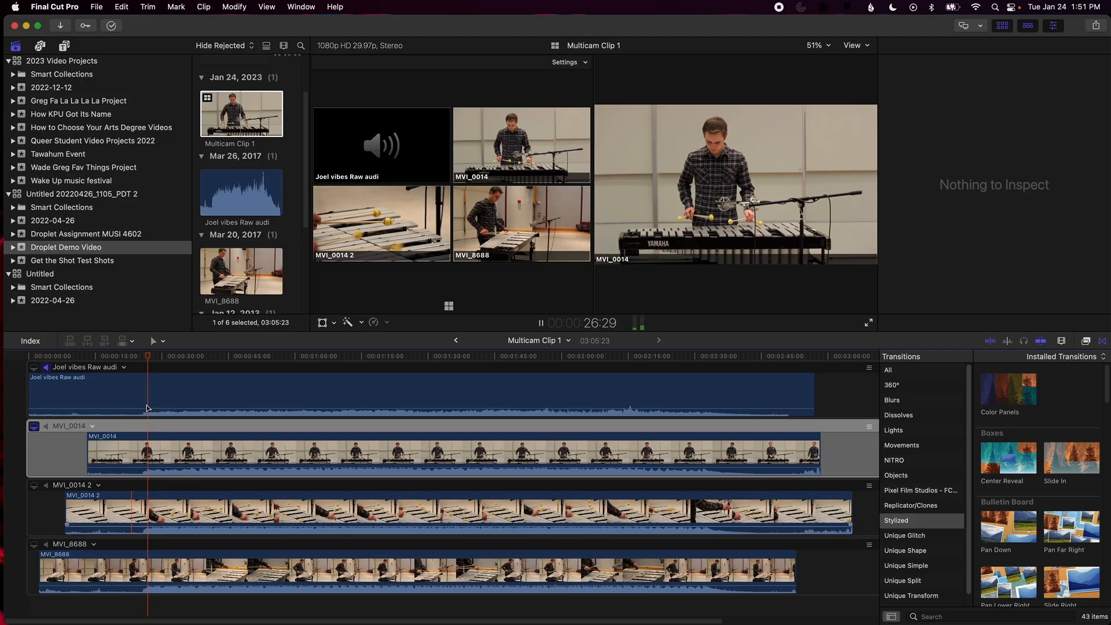
key("space")
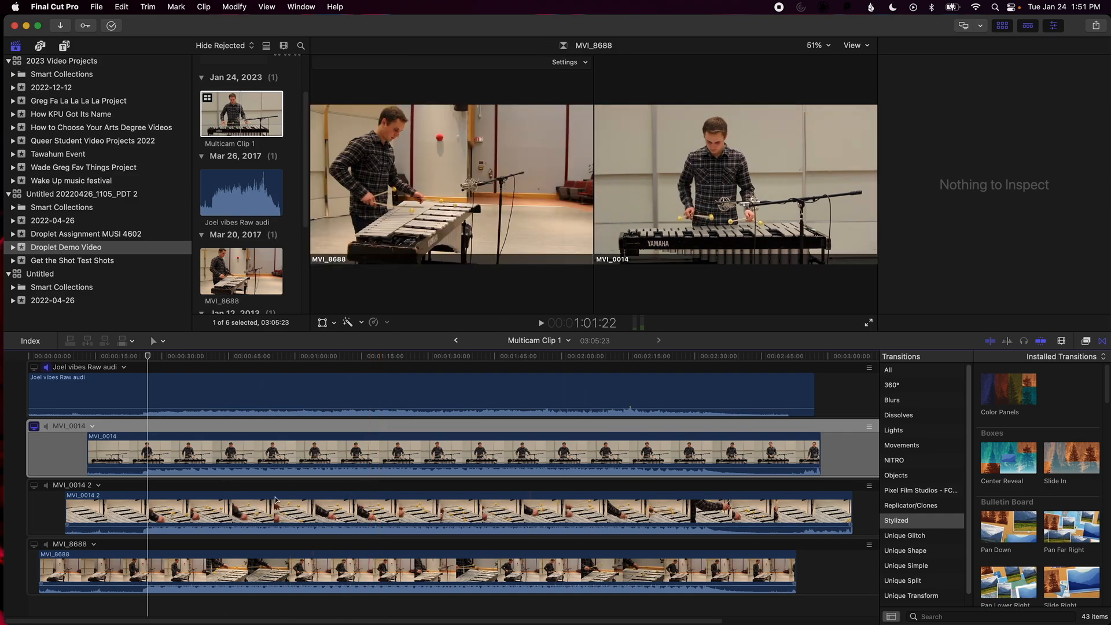
Add Multicam Clip 1 to the Untitled Project timeline and trim its start to leave a duration of 02:49:23.
left_click(456, 341)
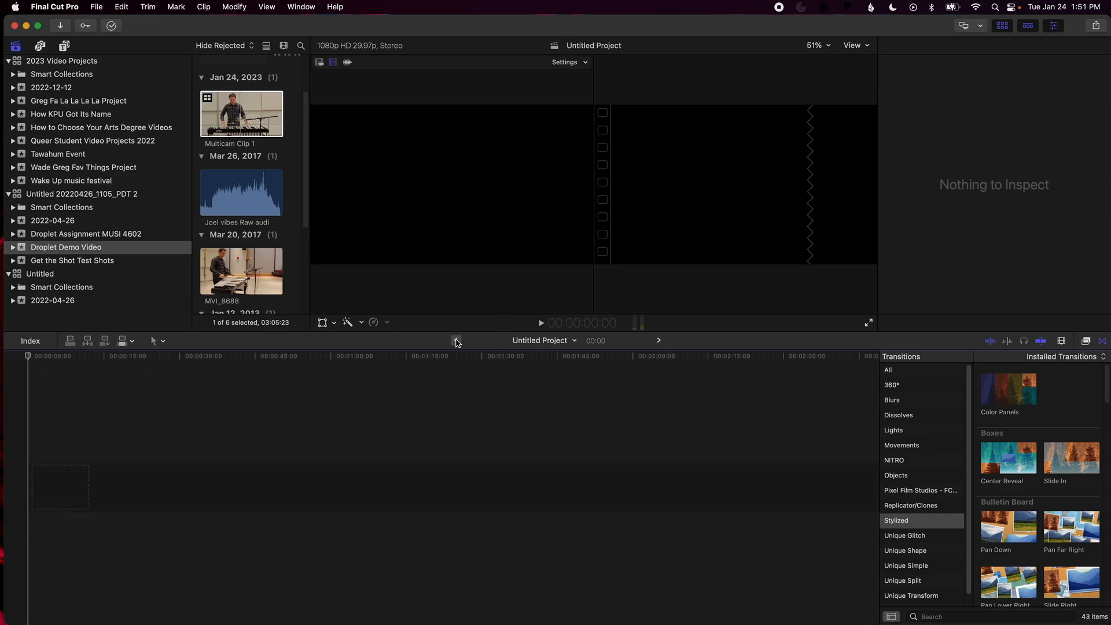
left_click_drag(240, 110, 154, 469)
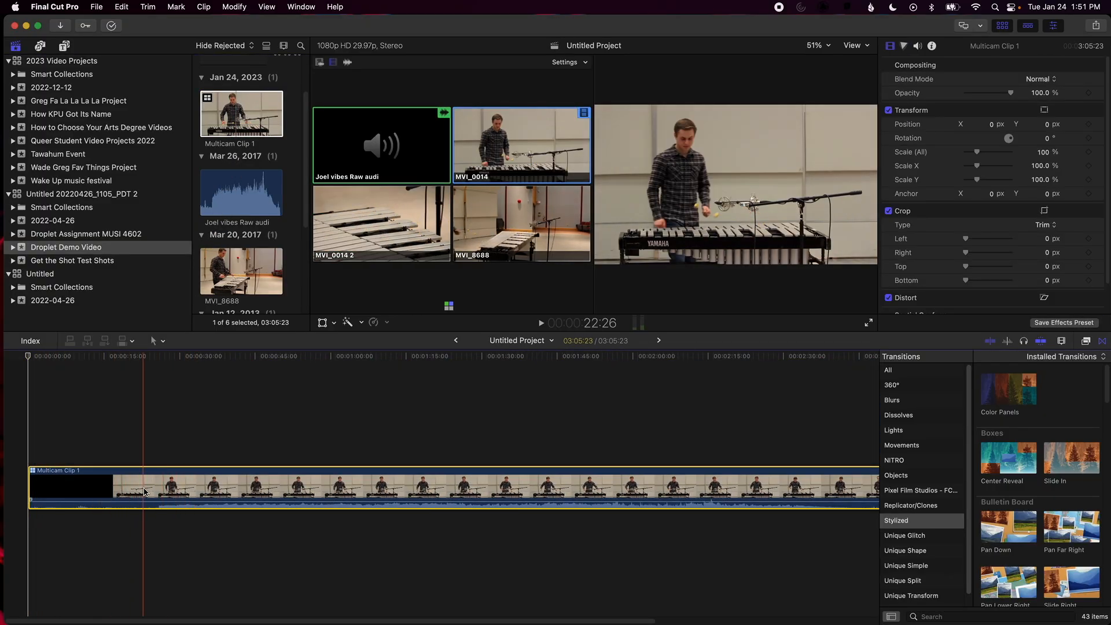
left_click_drag(32, 482, 110, 483)
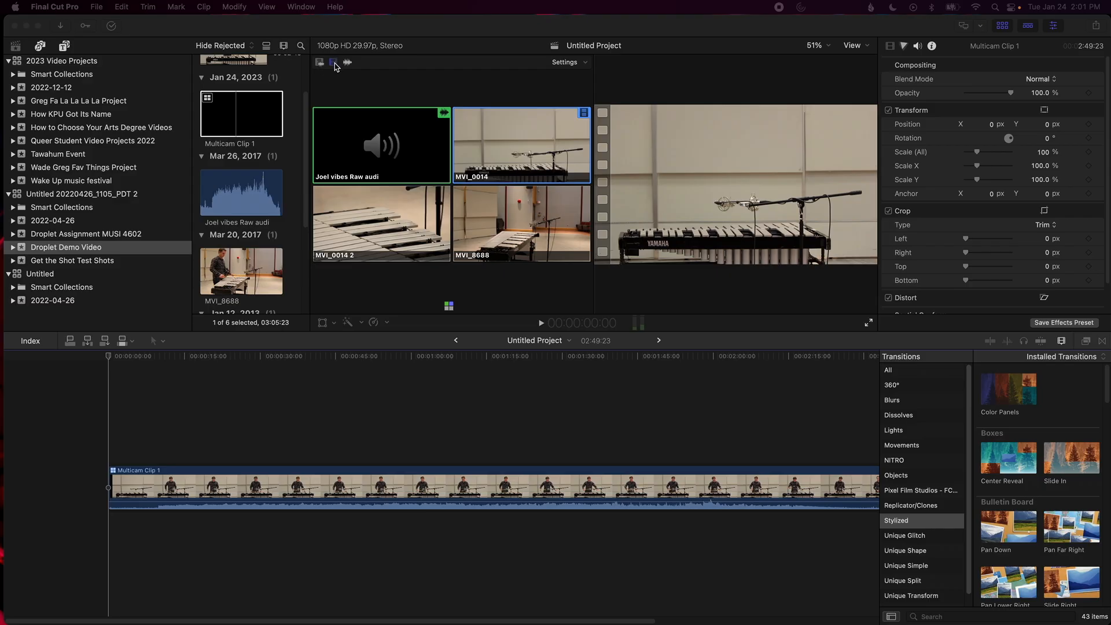
Switch the active angle of Multicam Clip 1 in the timeline to MVI_0014 2 and back to MVI_0014.
left_click(409, 68)
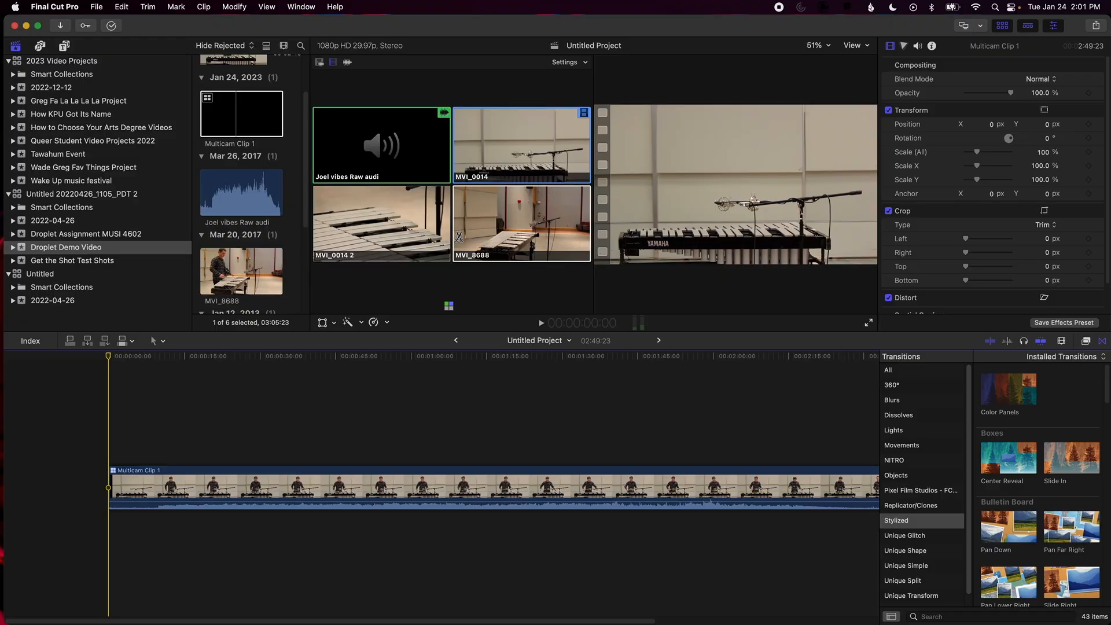
left_click(362, 84)
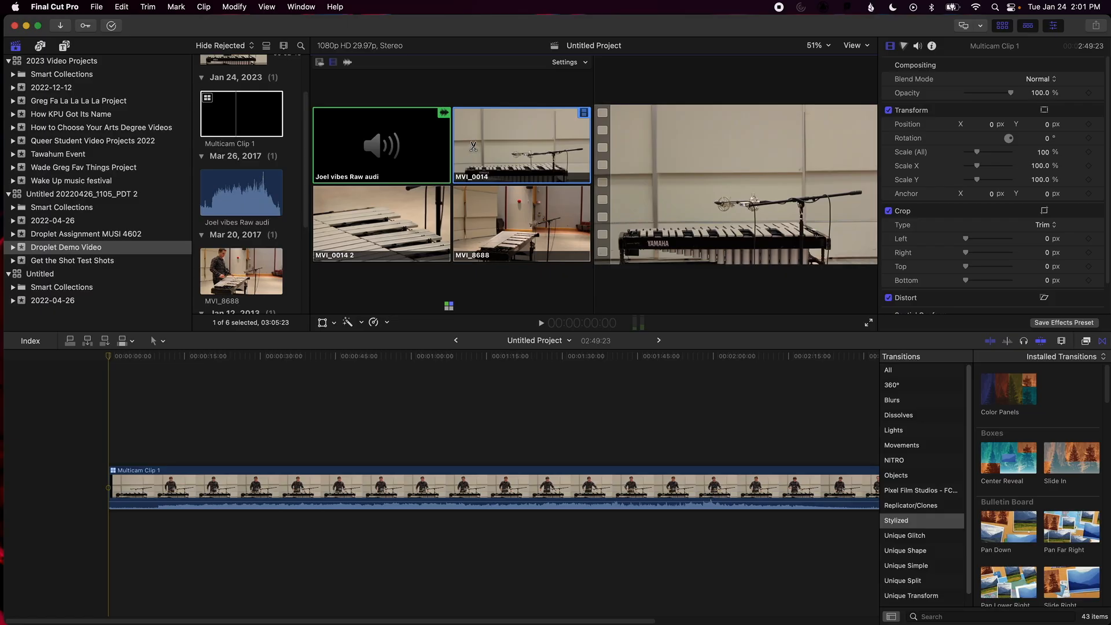
left_click(334, 217)
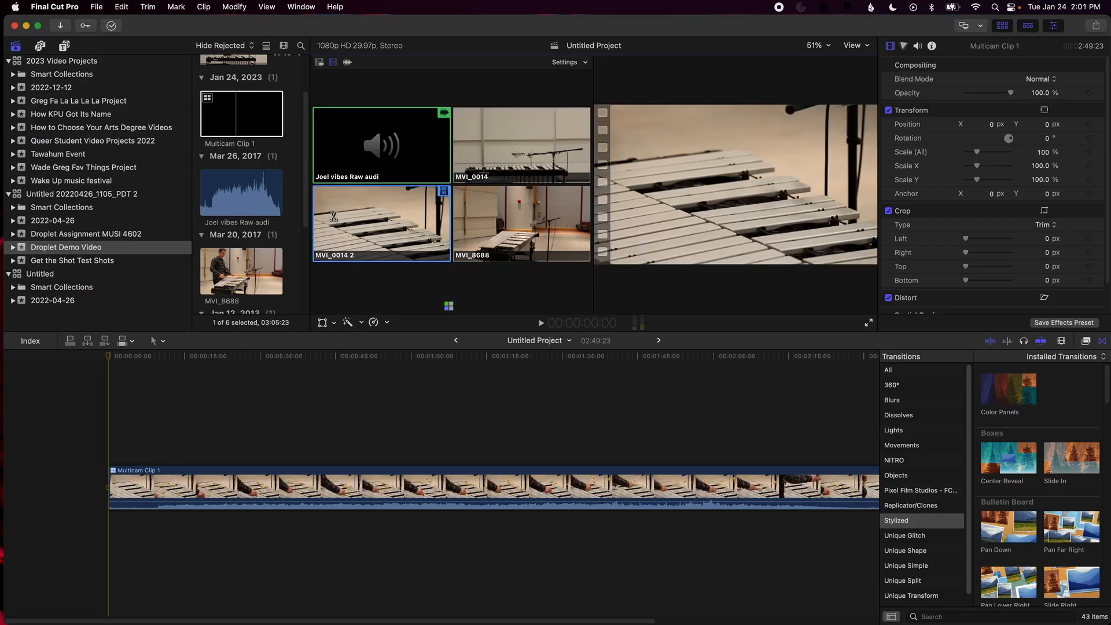
left_click(456, 132)
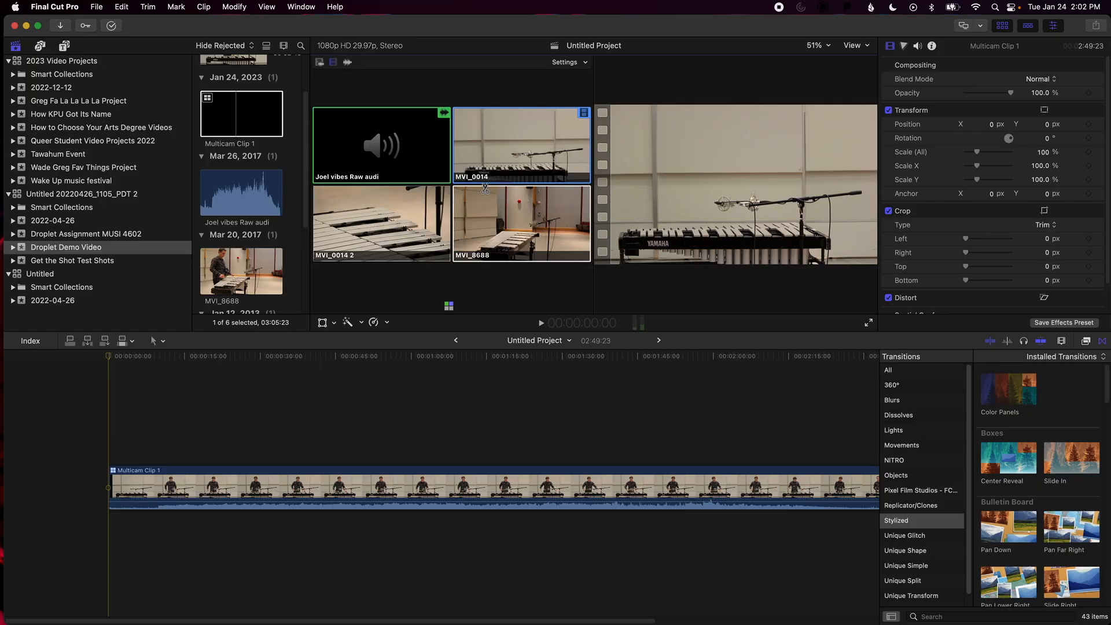
Switch the active angle of the whole clip repeatedly among MVI_0014 2, MVI_8688 and MVI_0014, ending on MVI_0014.
key("3")
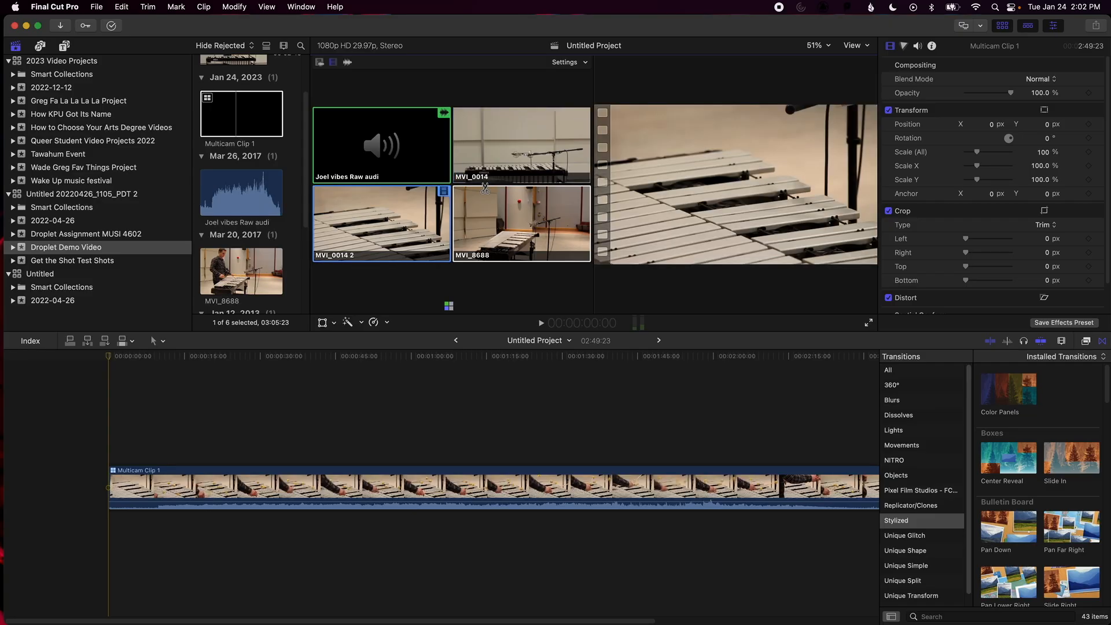
key("4")
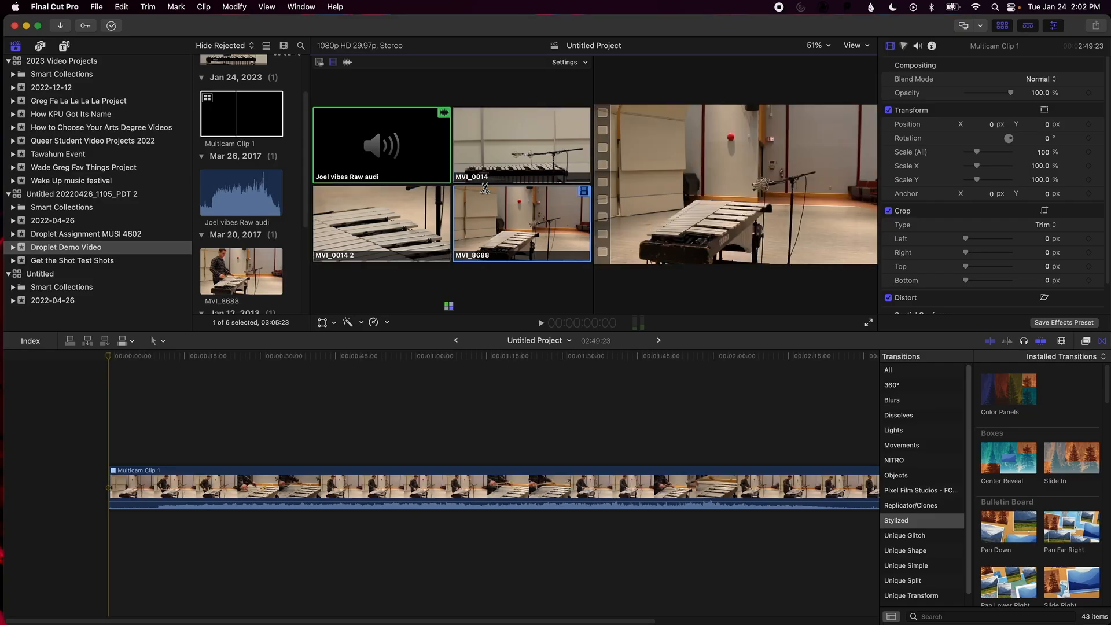
key("3")
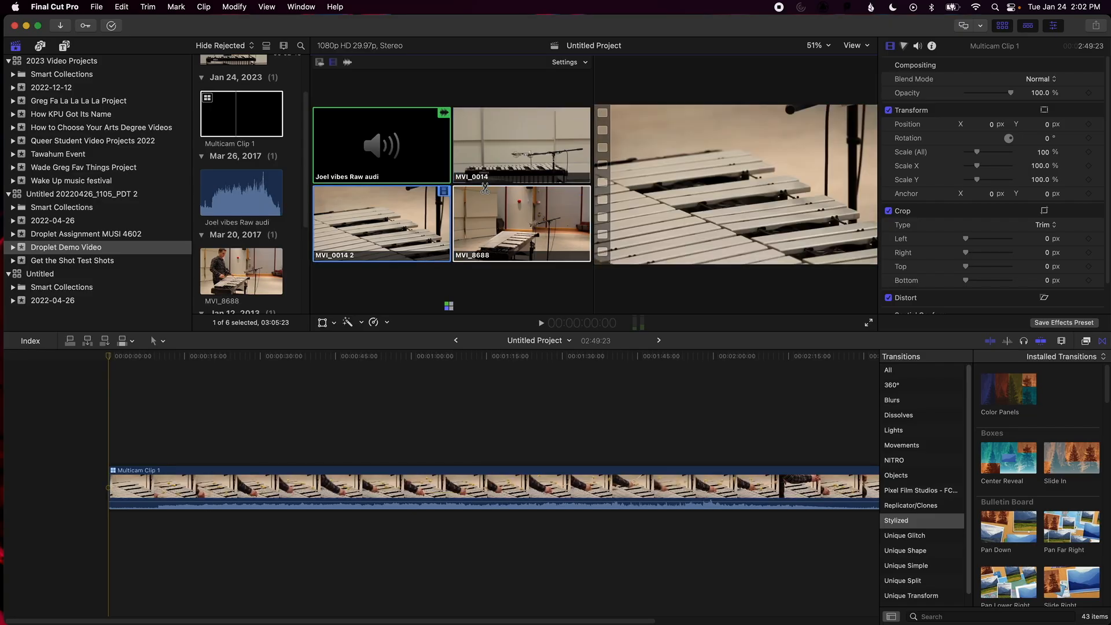
key("2")
key("3")
key("2")
key("3")
key("2")
key("3")
key("4")
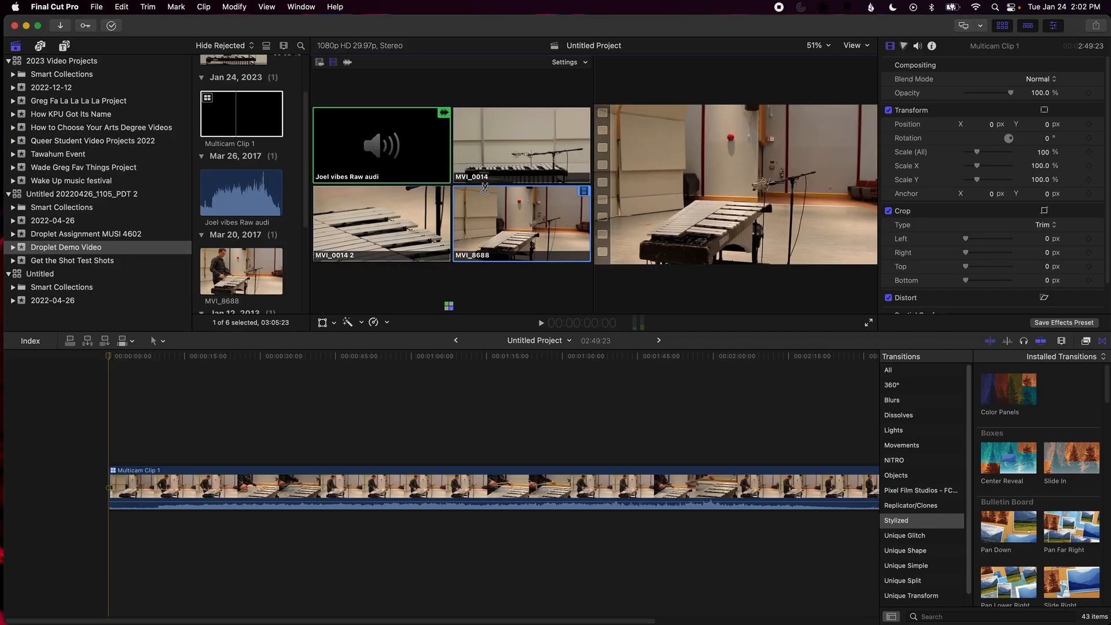
key("2")
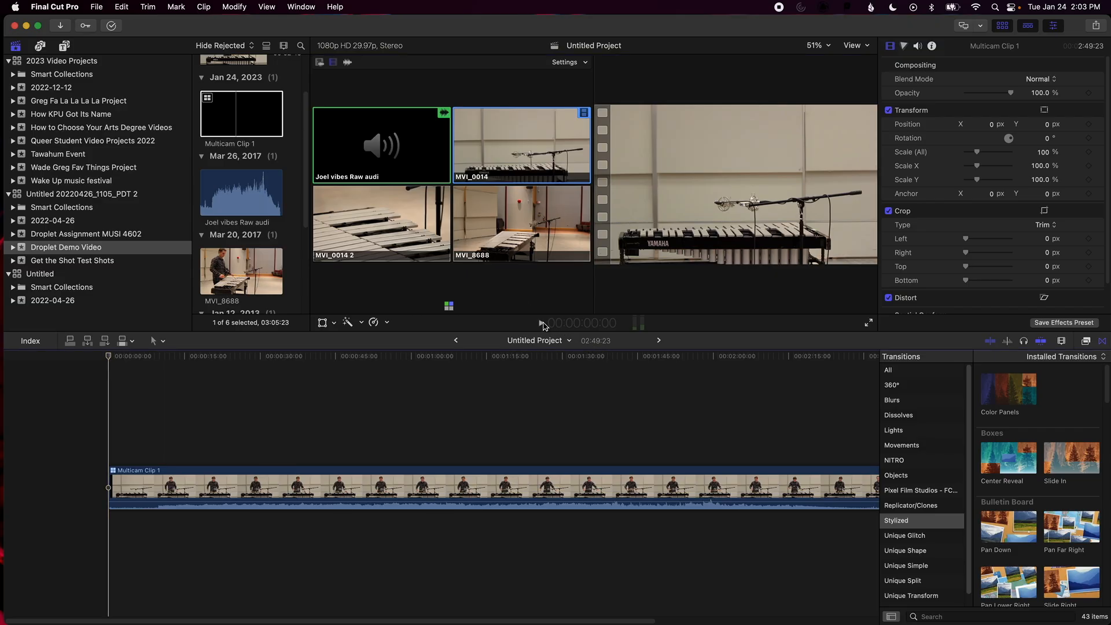
Play the project and cut live to MVI_0014 2 at about 18 s, MVI_8688 at 22, MVI_0014 at 27, MVI_0014 2 at 35, MVI_8688 at 42.
left_click(541, 323)
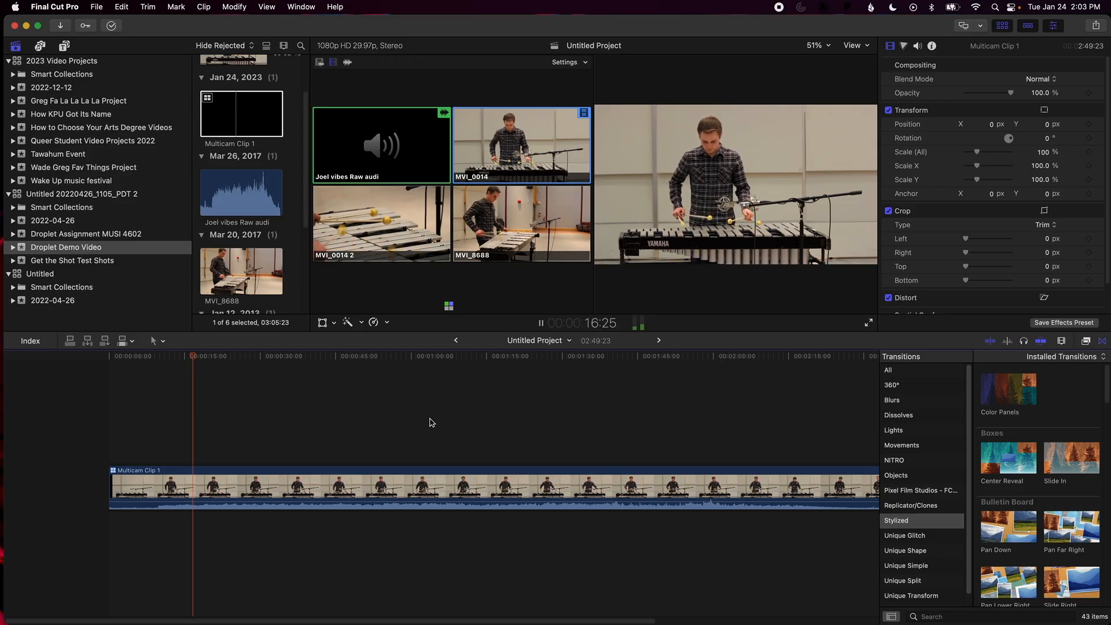
key("3")
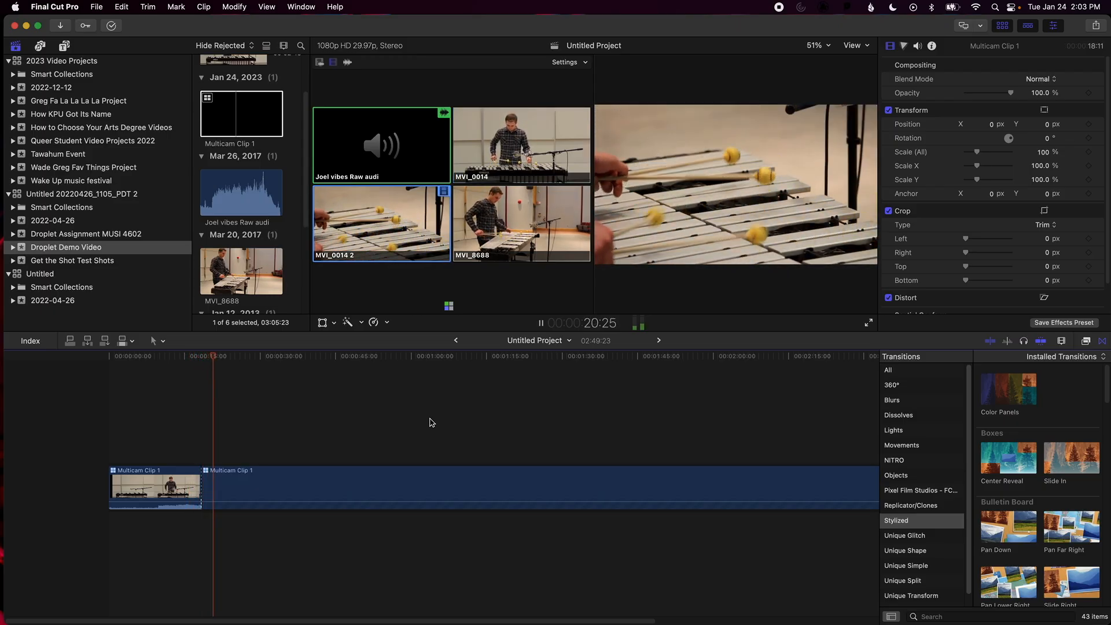
key("4")
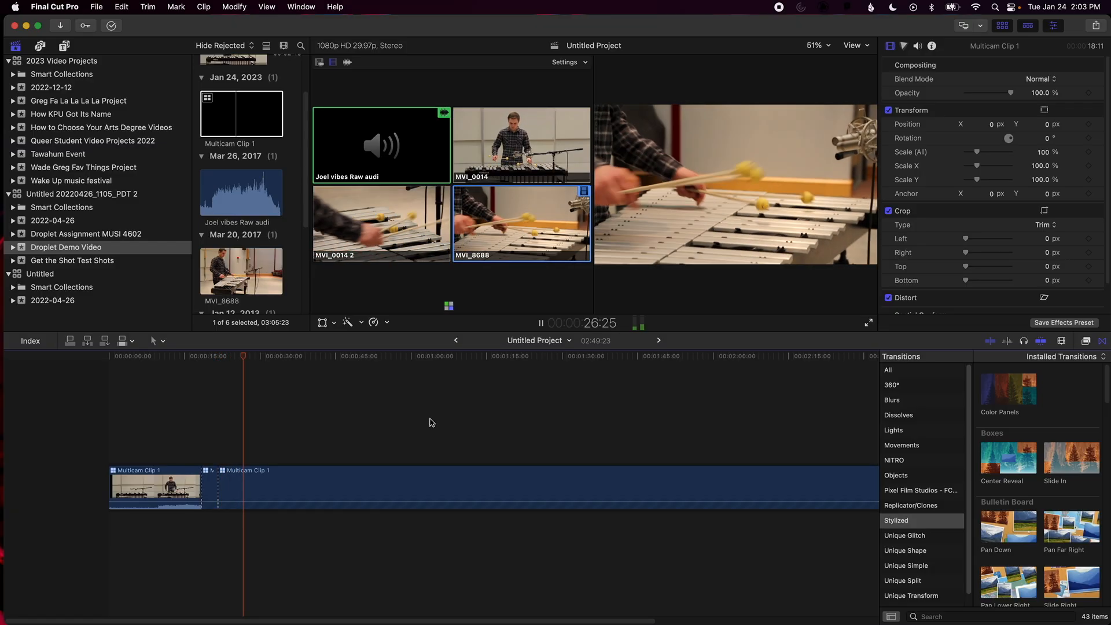
key("2")
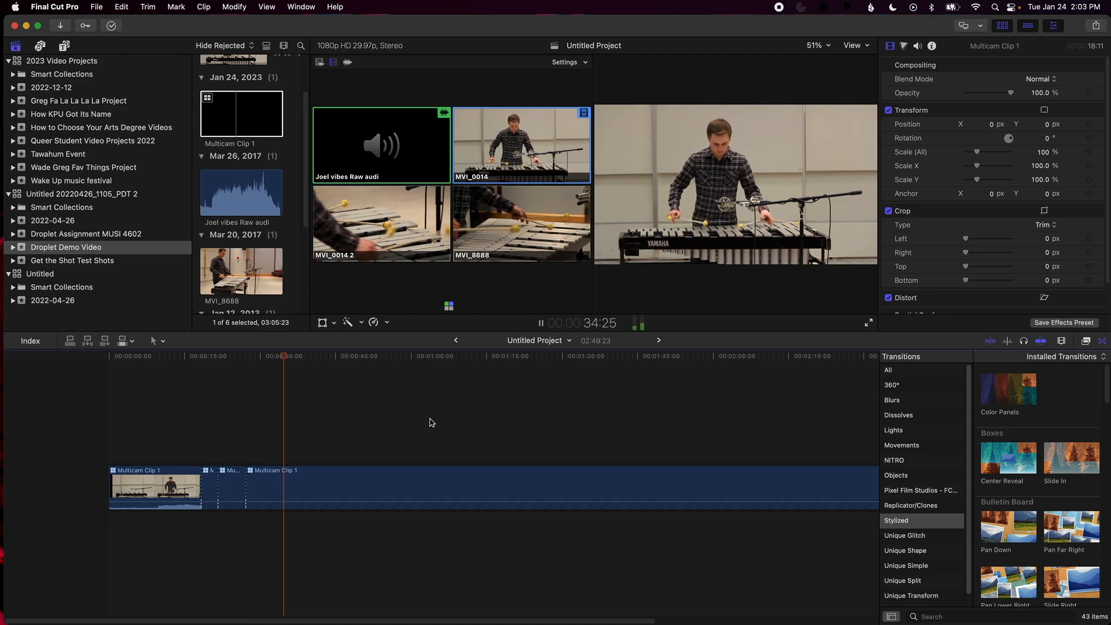
key("3")
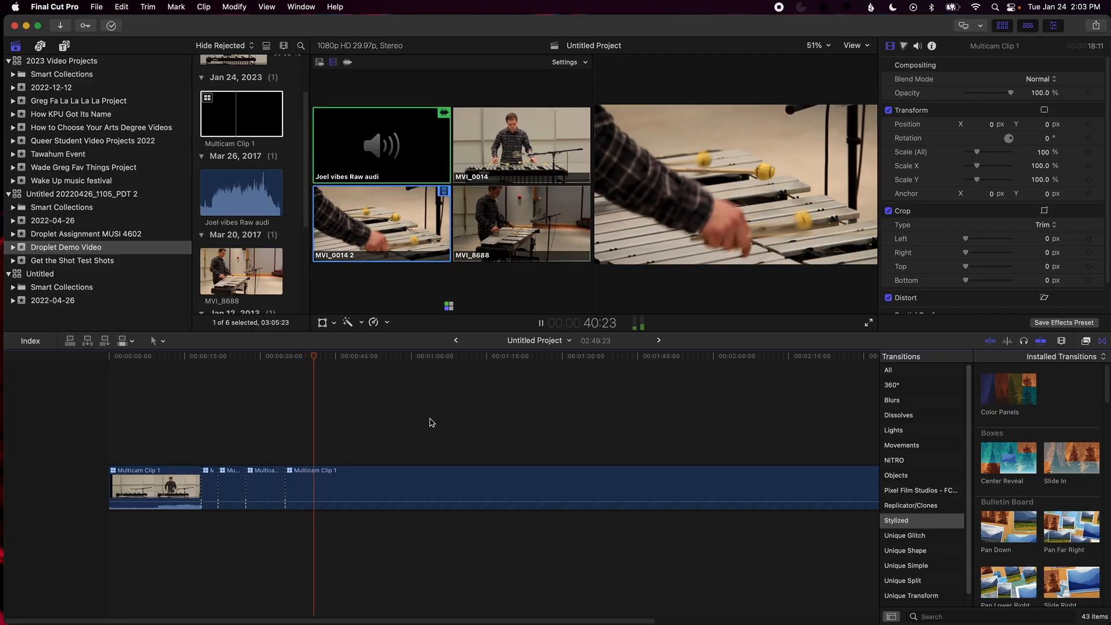
key("4")
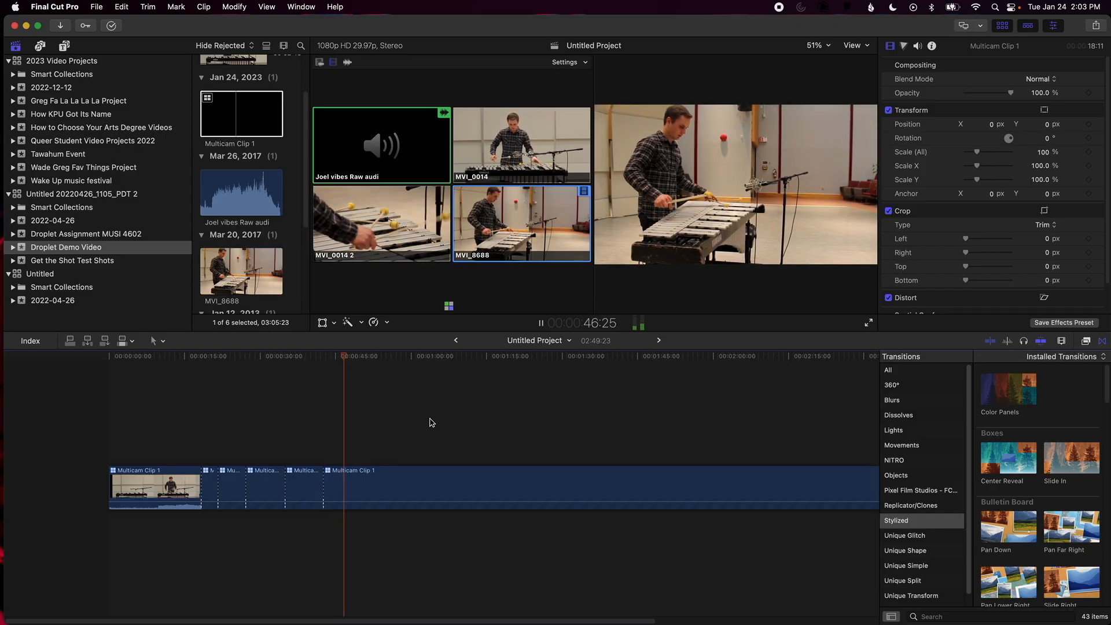
During playback from about 0:48 to 1:14, cut live to MVI_0014, MVI_0014 2, MVI_8688, MVI_0014 2 and MVI_0014.
key("2")
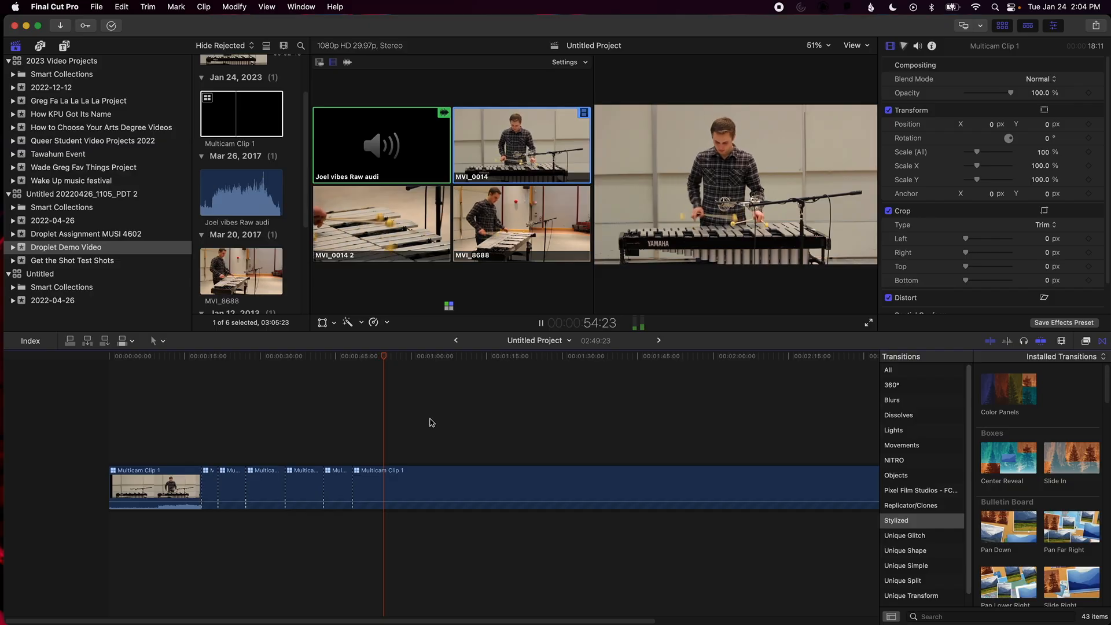
key("3")
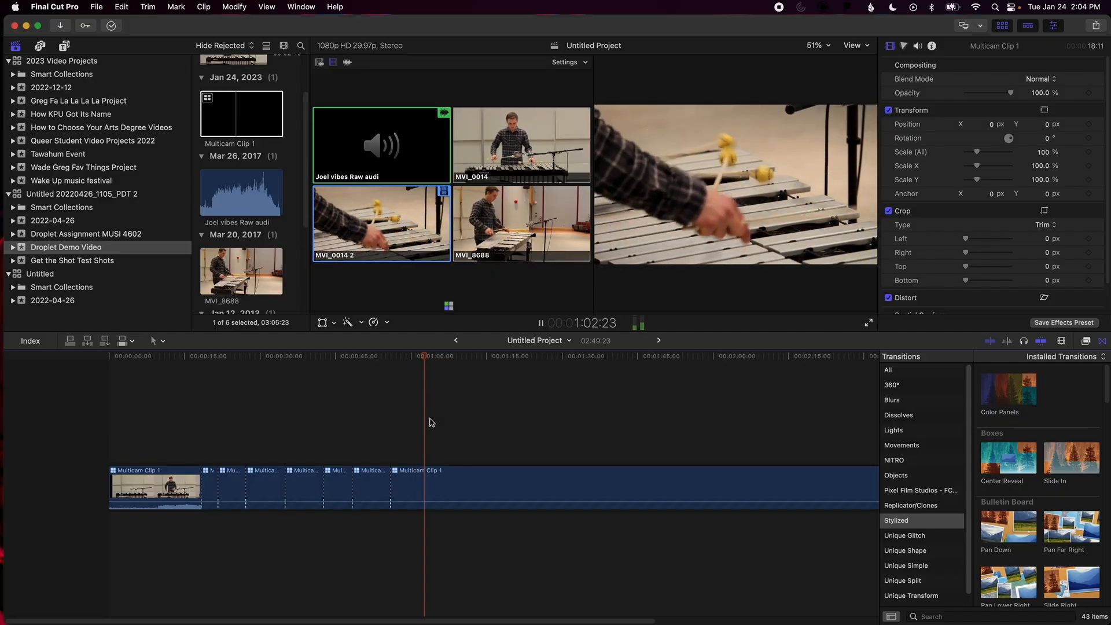
key("4")
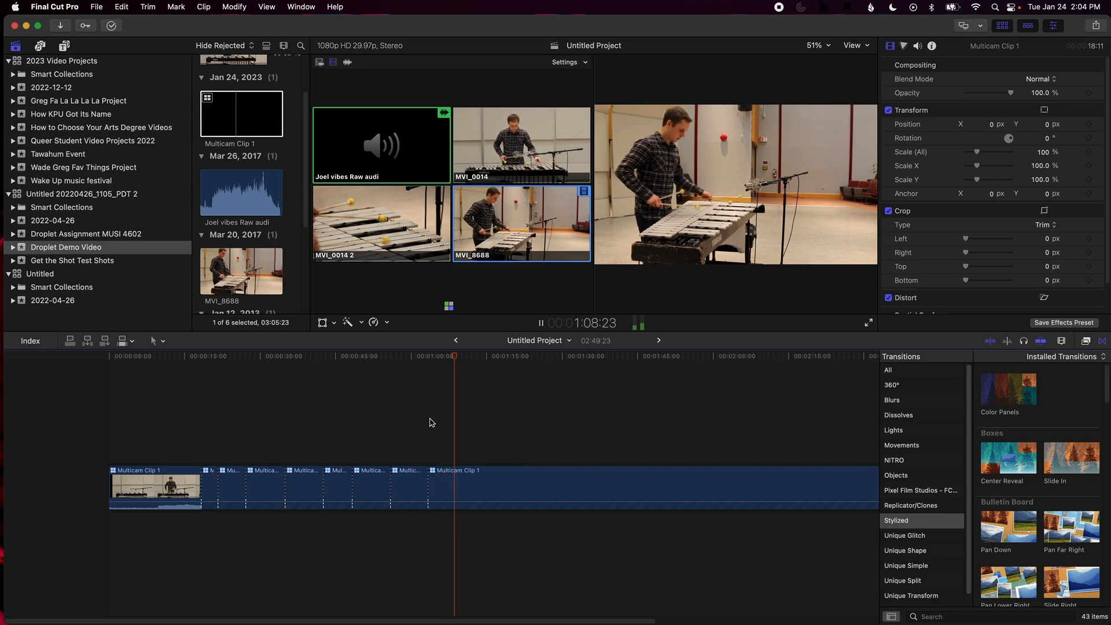
key("3")
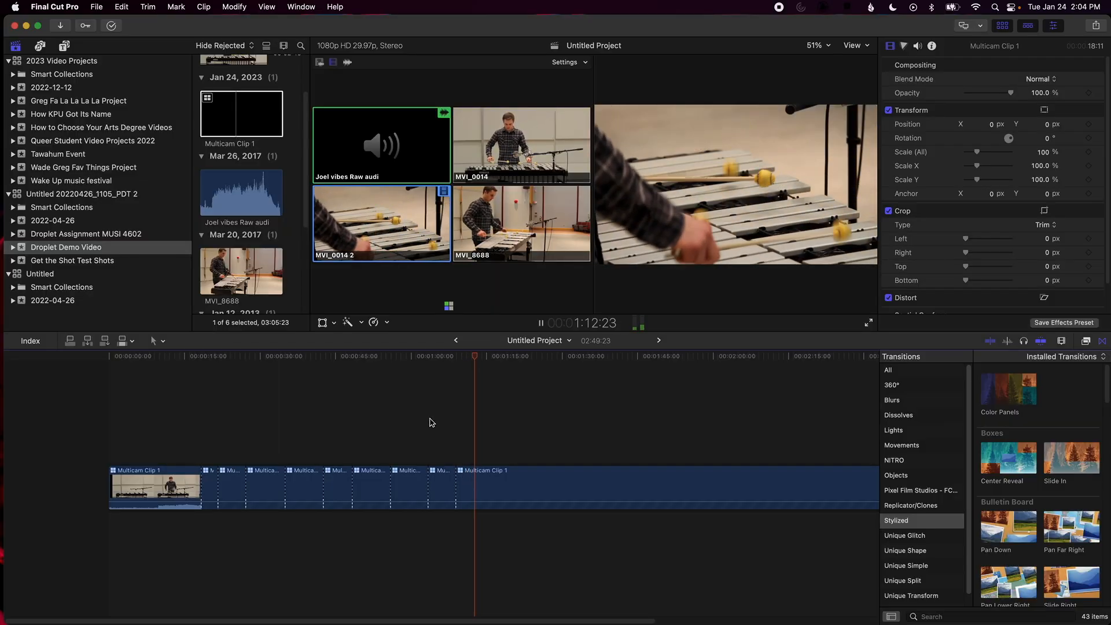
key("2")
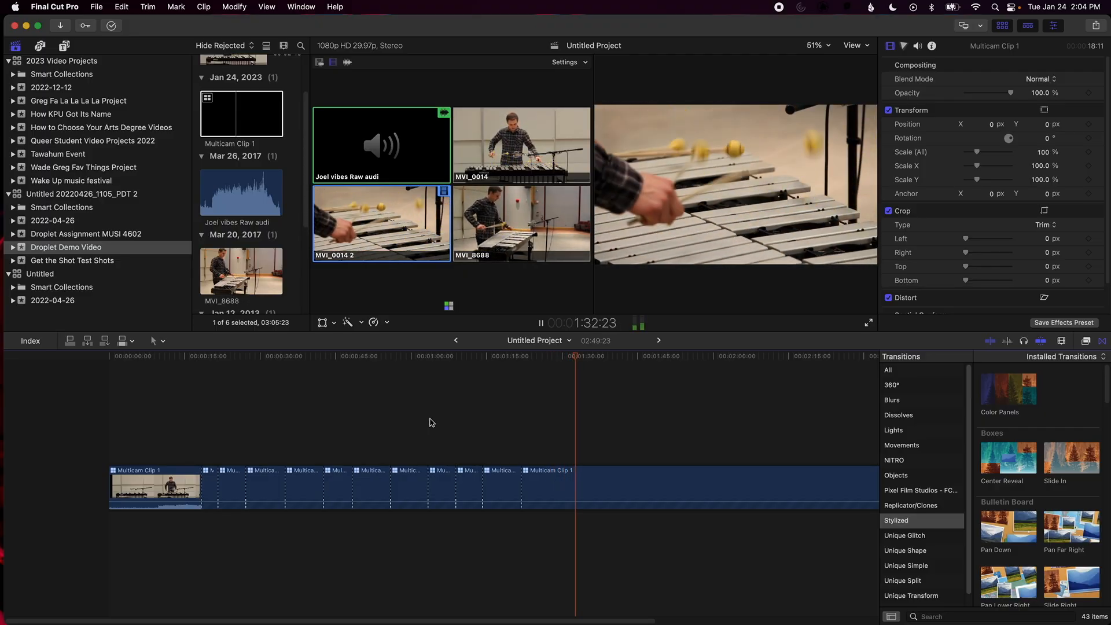
During playback from about 1:32 to 2:14, cut live to MVI_8688, MVI_0014 2, MVI_0014, MVI_8688, MVI_0014, MVI_0014 2 and MVI_0014.
key("4")
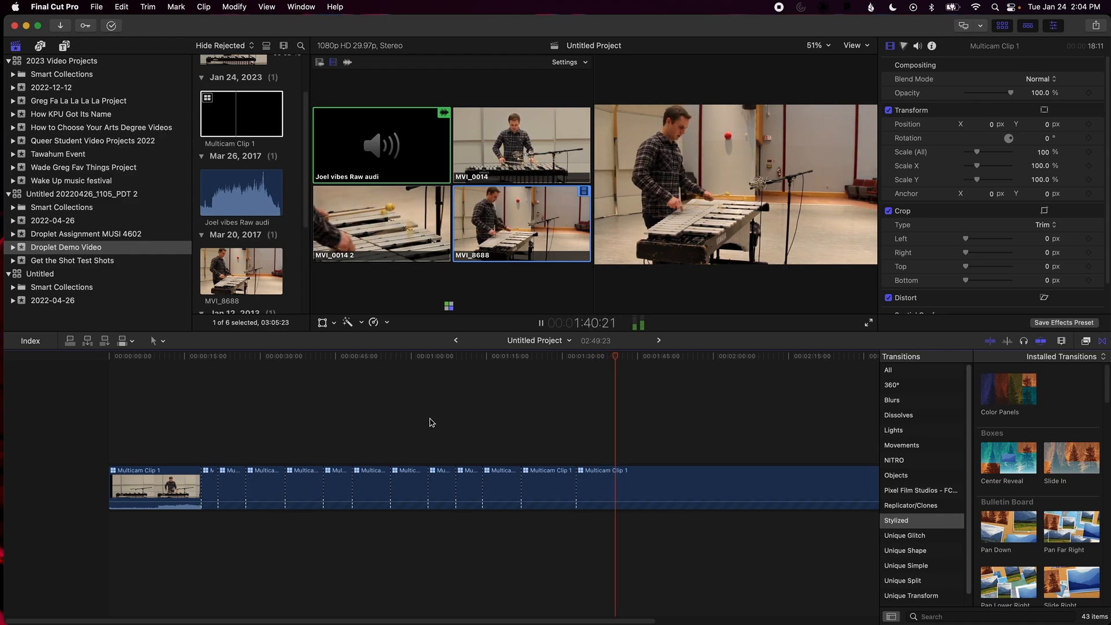
key("3")
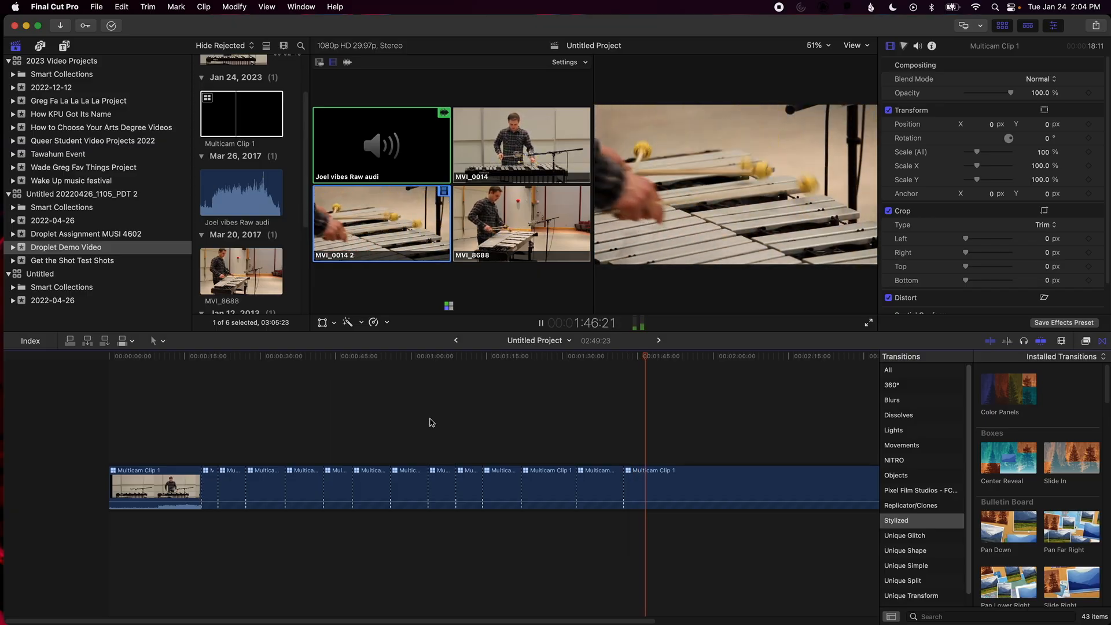
key("2")
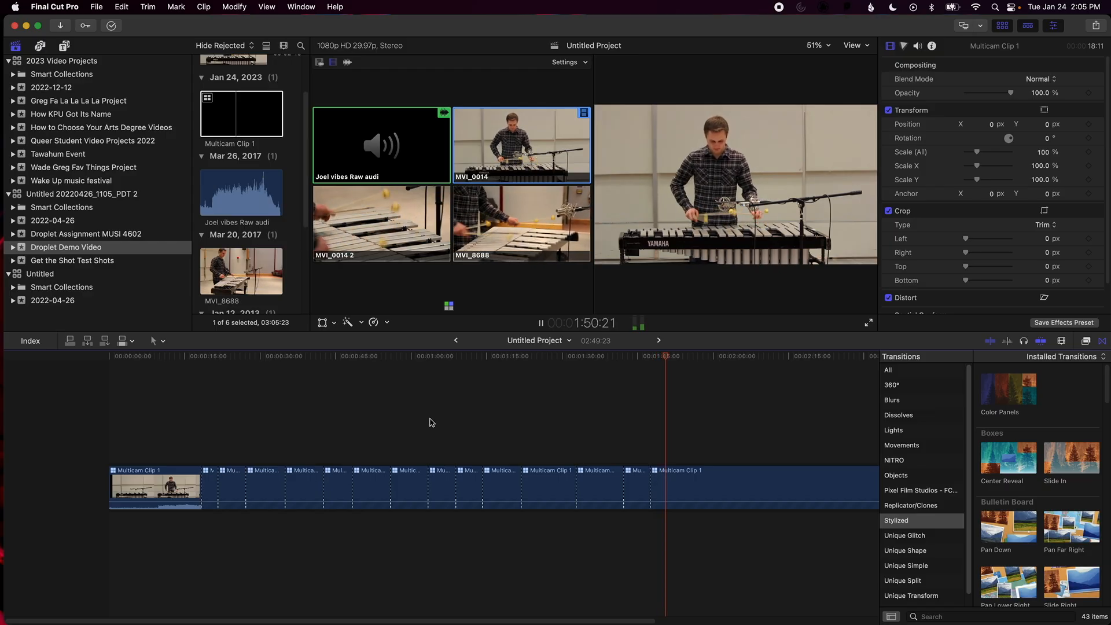
key("4")
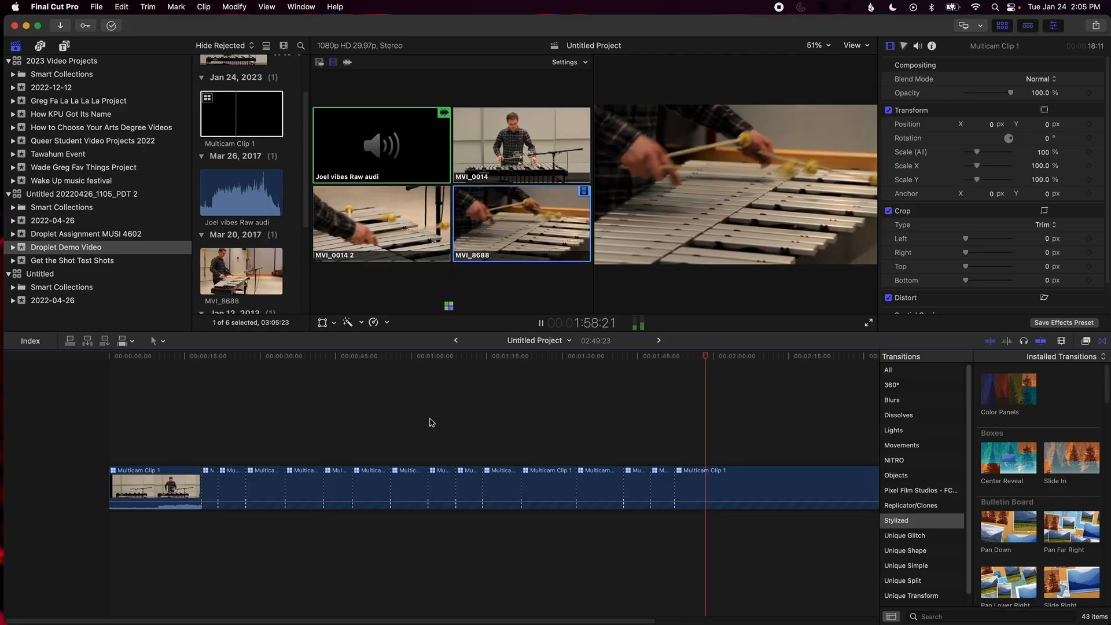
key("2")
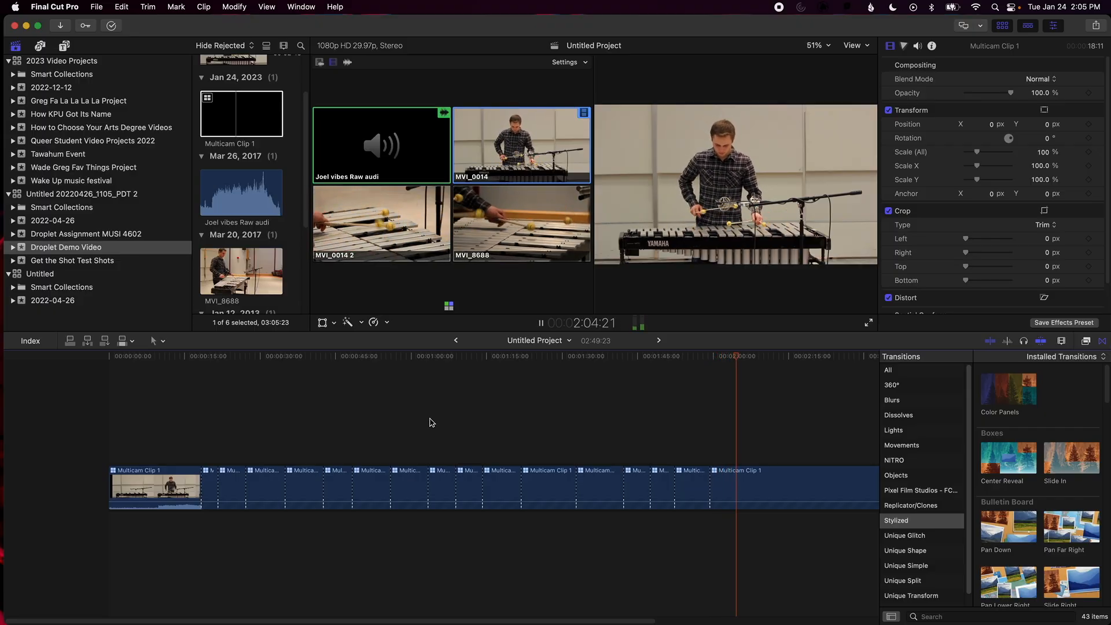
key("3")
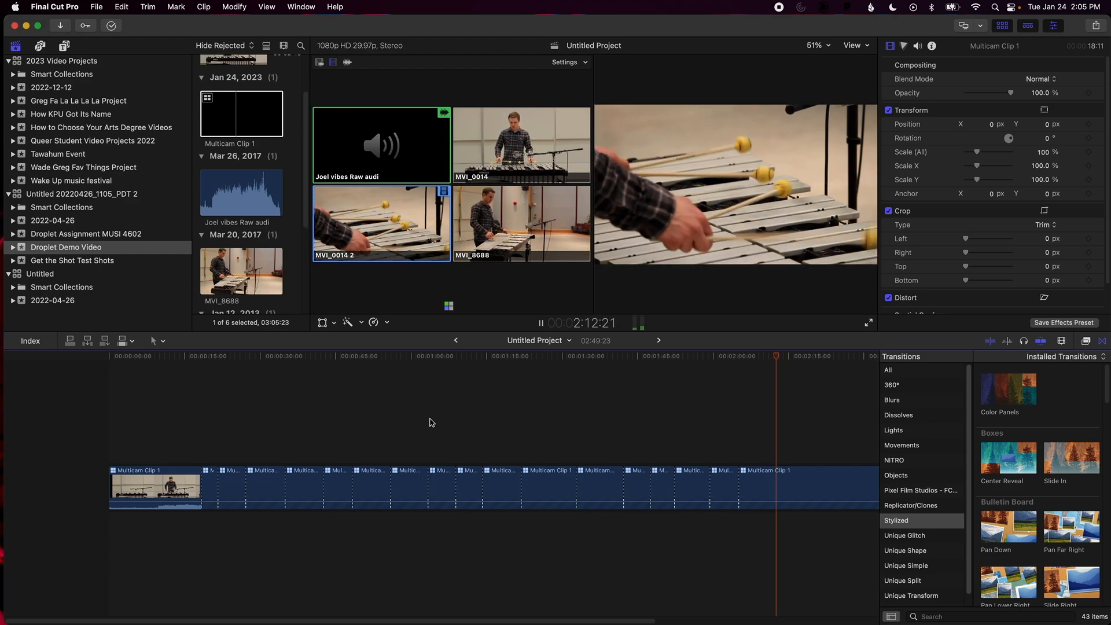
key("2")
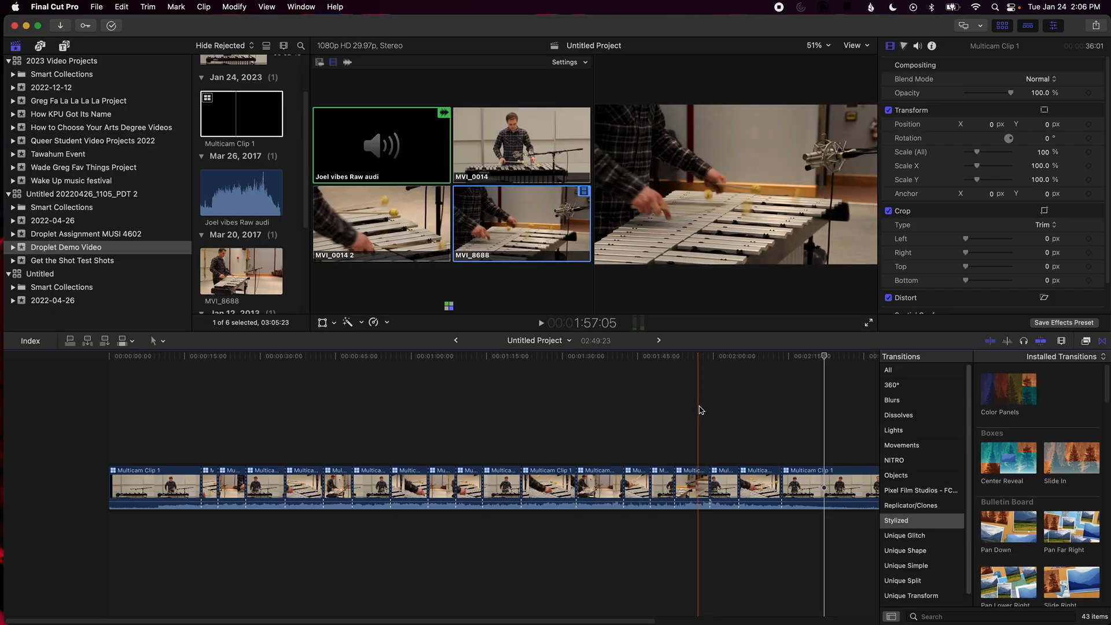
Roll the cut from MVI_8688 to MVI_0014 near 1:59 earlier by just under 2 seconds.
left_click(680, 358)
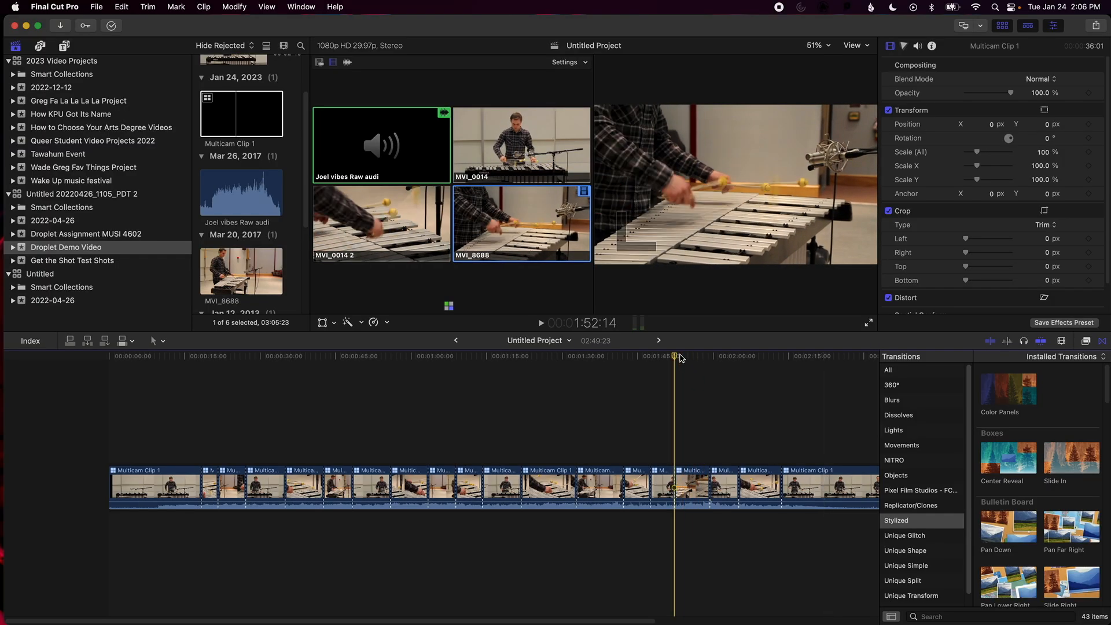
key("super+equal")
key("super+equal")
key("super+equal")
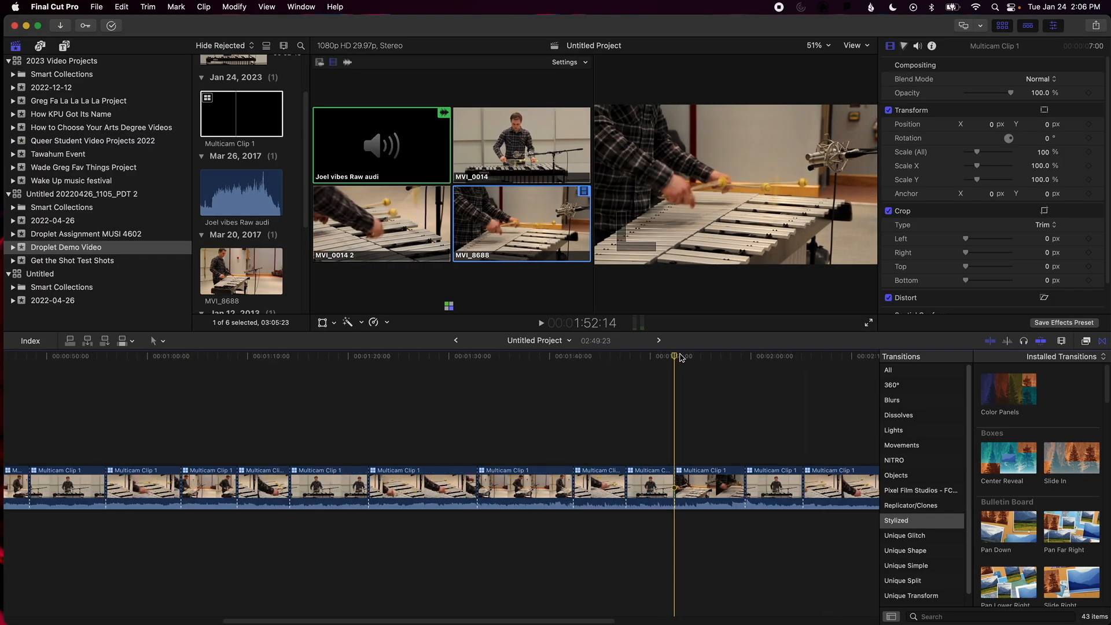
scroll(611, 533, "right", 10)
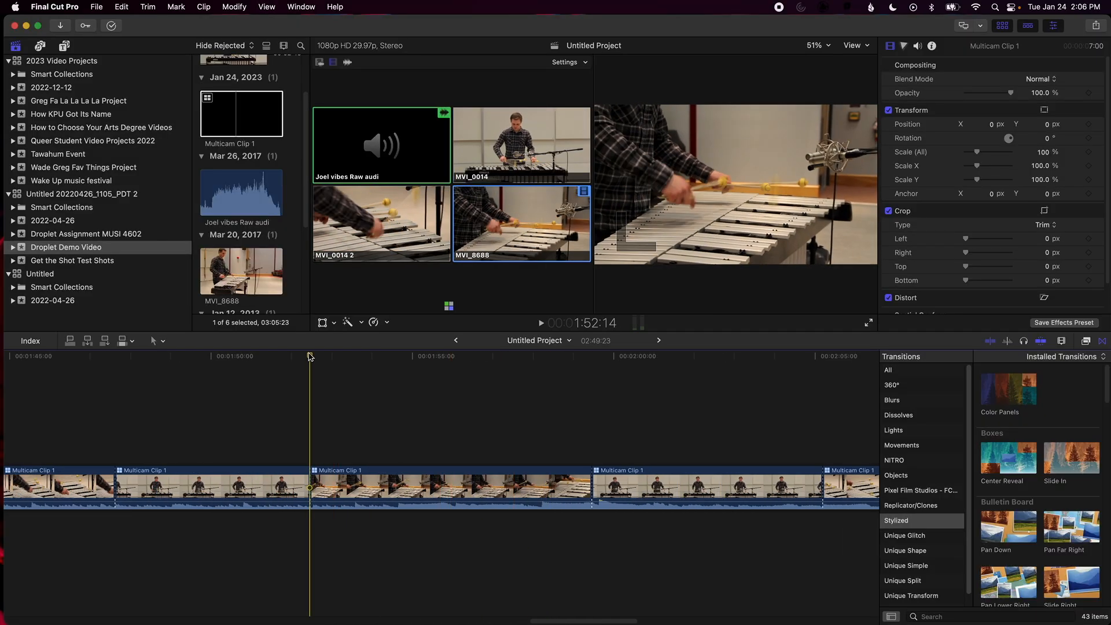
left_click_drag(311, 357, 492, 396)
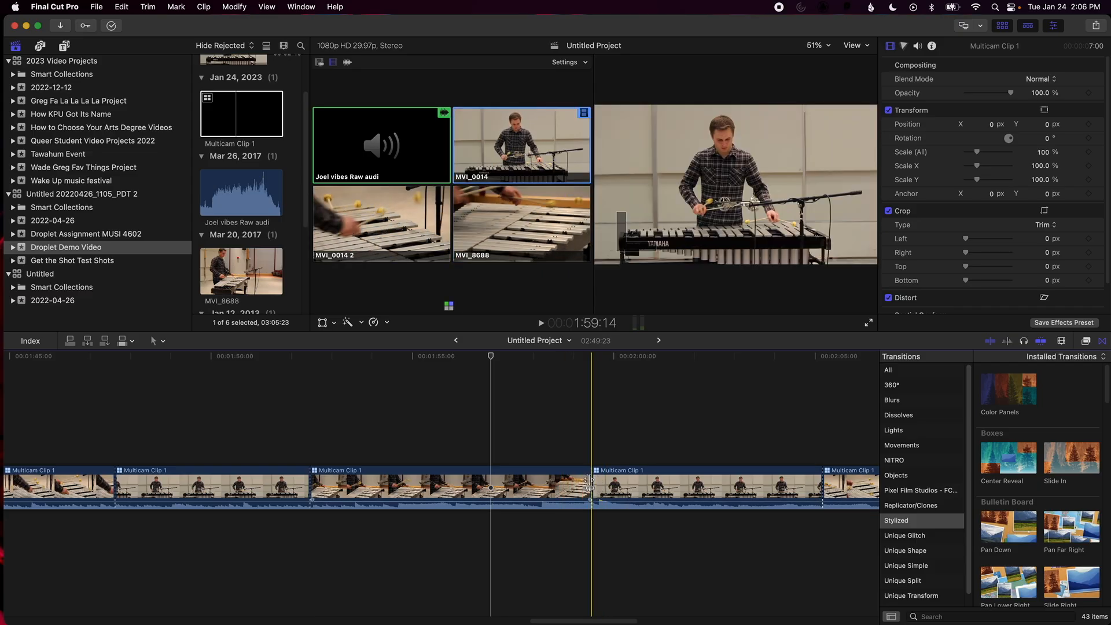
left_click_drag(595, 480, 522, 481)
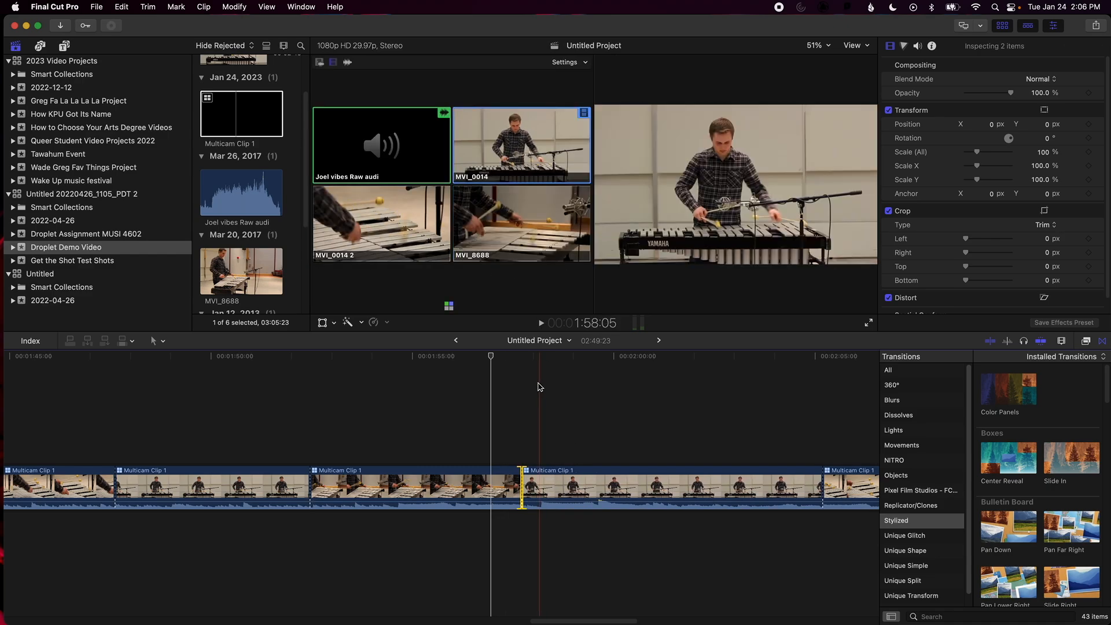
left_click_drag(491, 357, 502, 392)
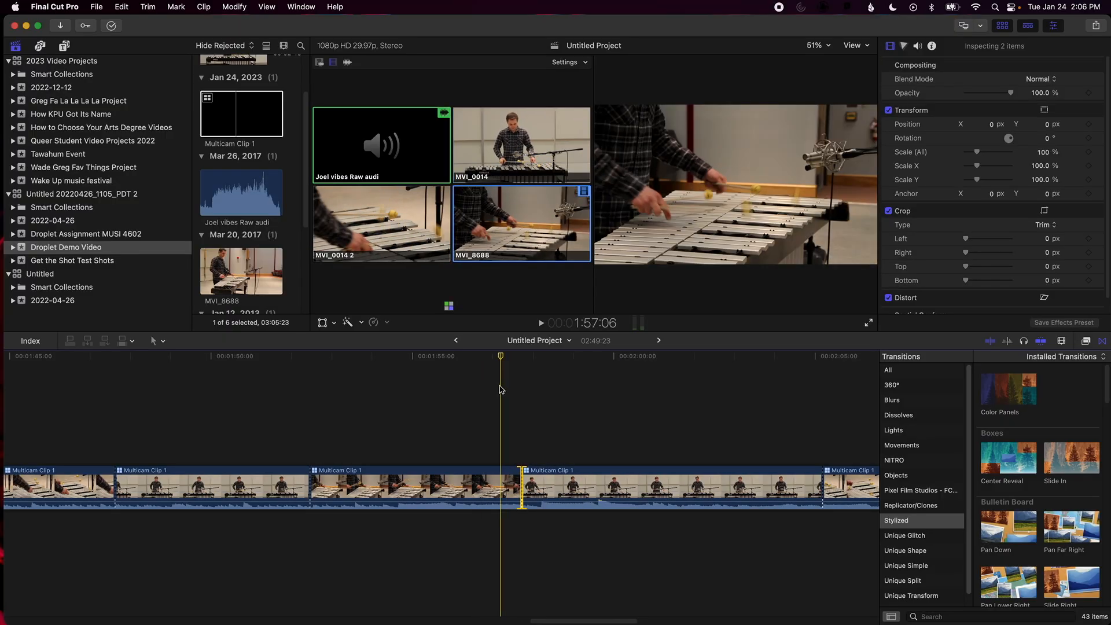
Roll the cut from MVI_0014 to MVI_0014 2 near 2:05 about 1 second later, and bring the whole edit into view.
key("super+minus")
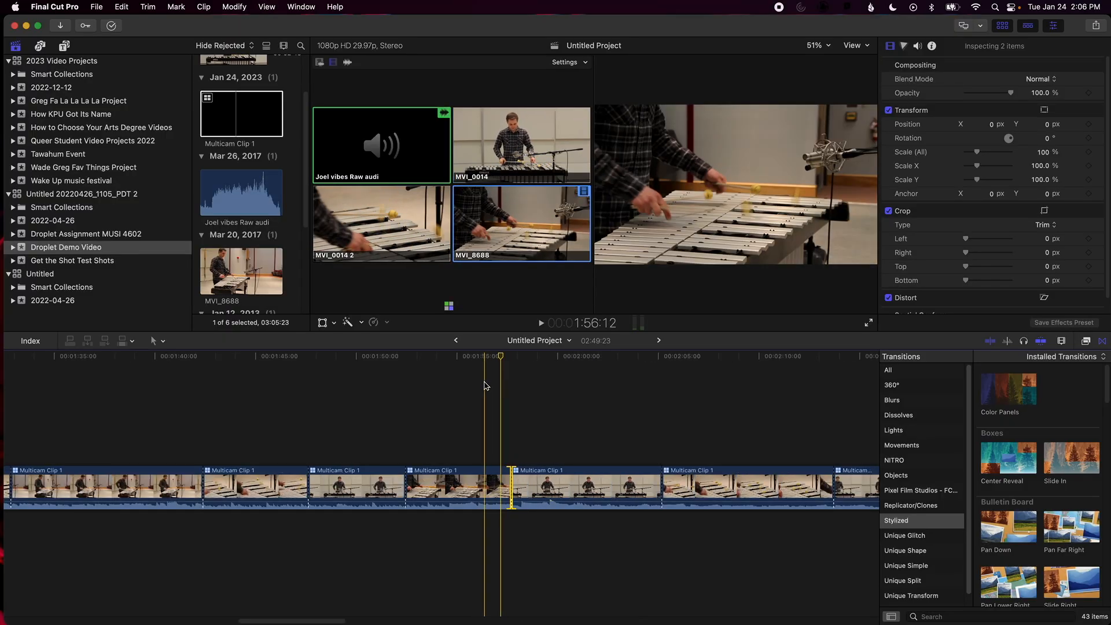
mouse_move(663, 487)
left_mouse_down()
mouse_move(702, 484)
mouse_move(674, 484)
mouse_move(684, 484)
left_mouse_up()
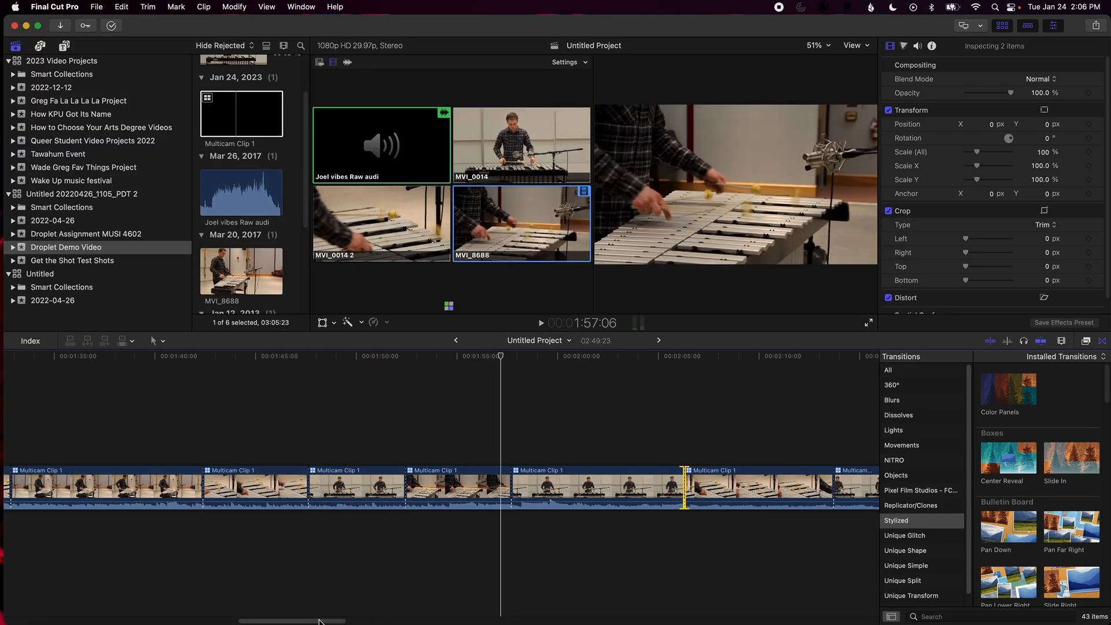
left_click_drag(320, 621, 288, 622)
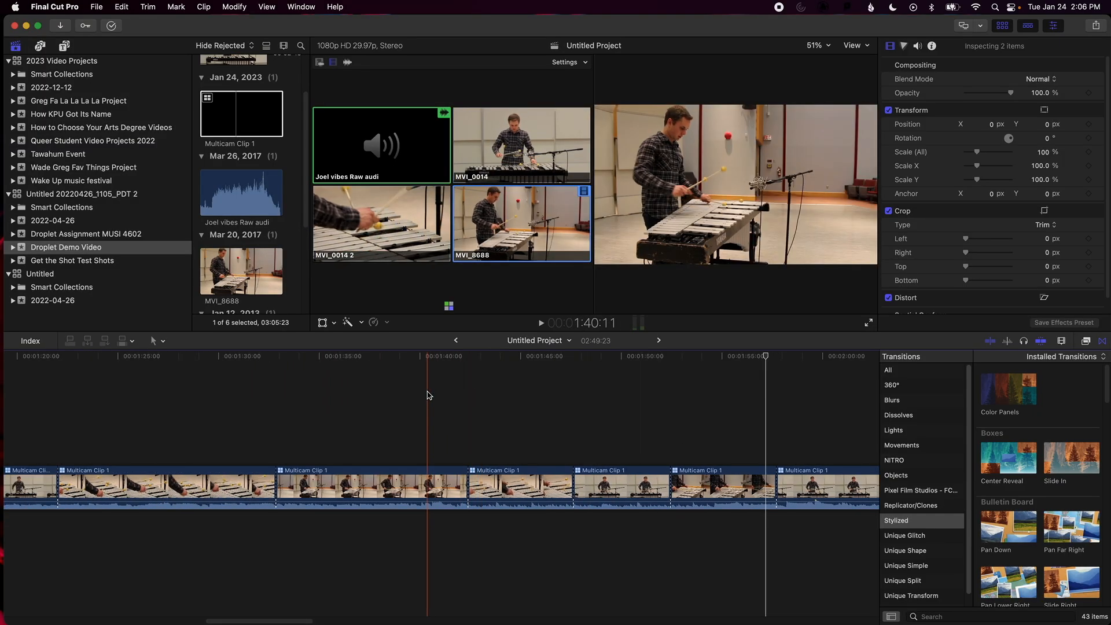
left_click_drag(255, 620, 174, 622)
key("shift+z")
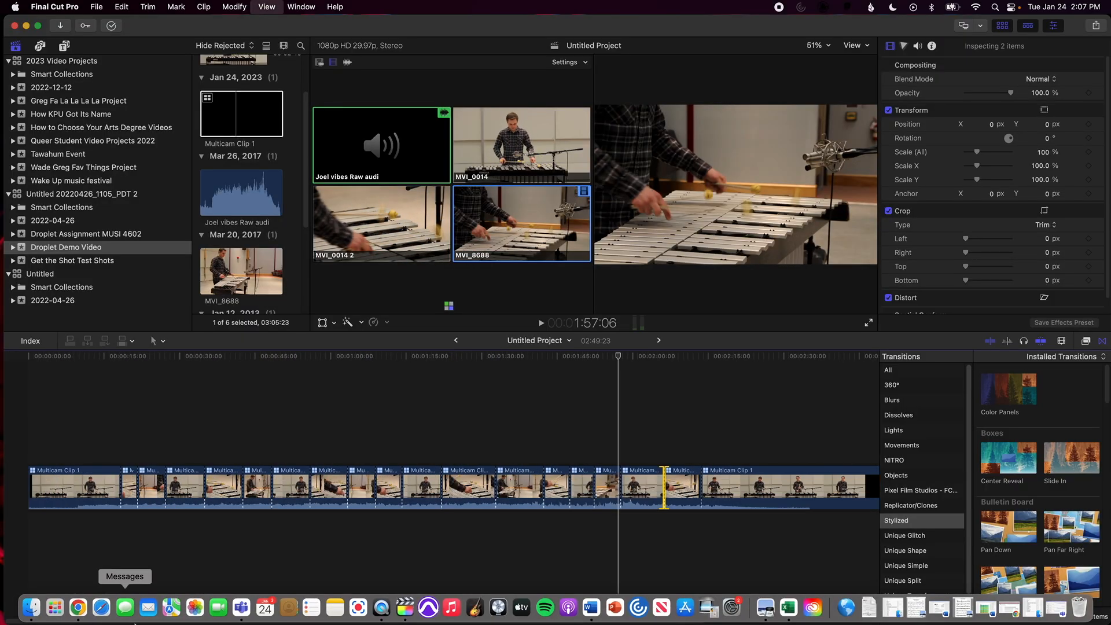
key("super+minus")
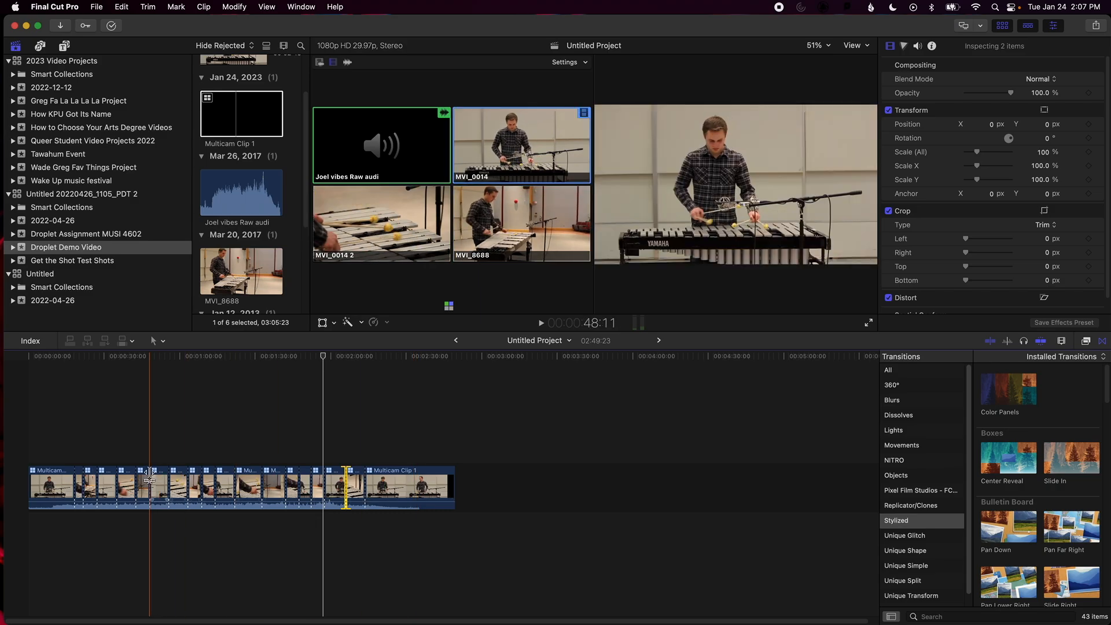